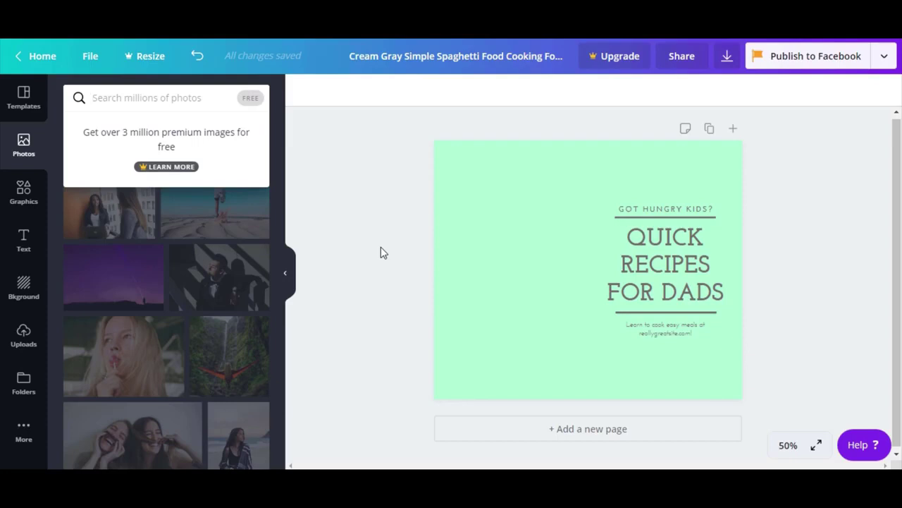
Step: Search the photo library for "steak" instead of "food"
type("food")
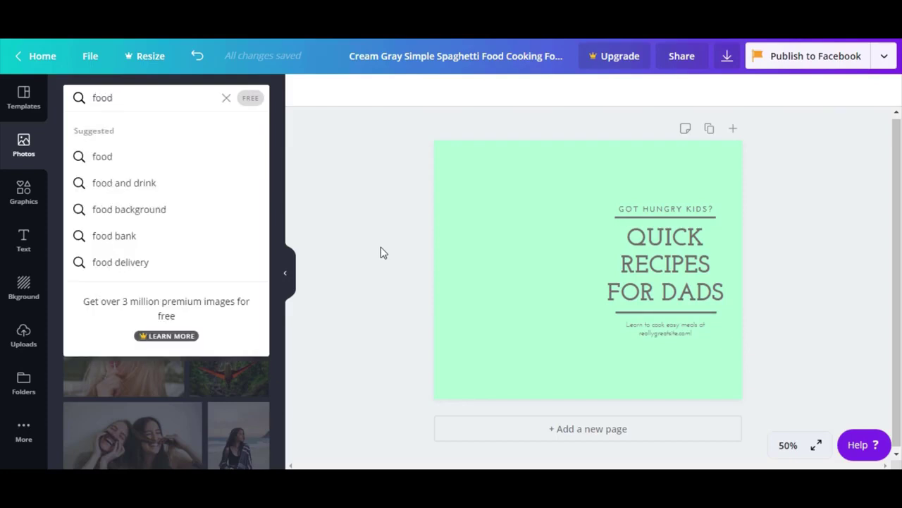
key("BackSpace")
key("BackSpace")
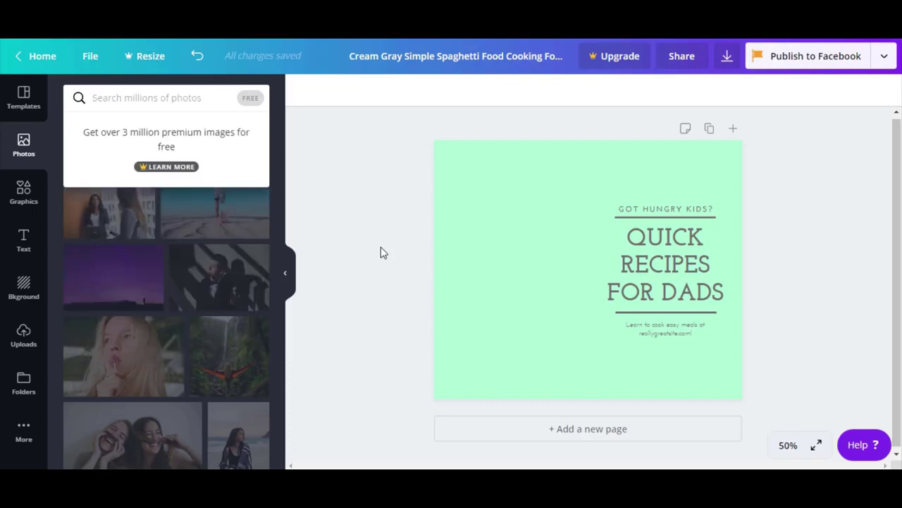
type("ste")
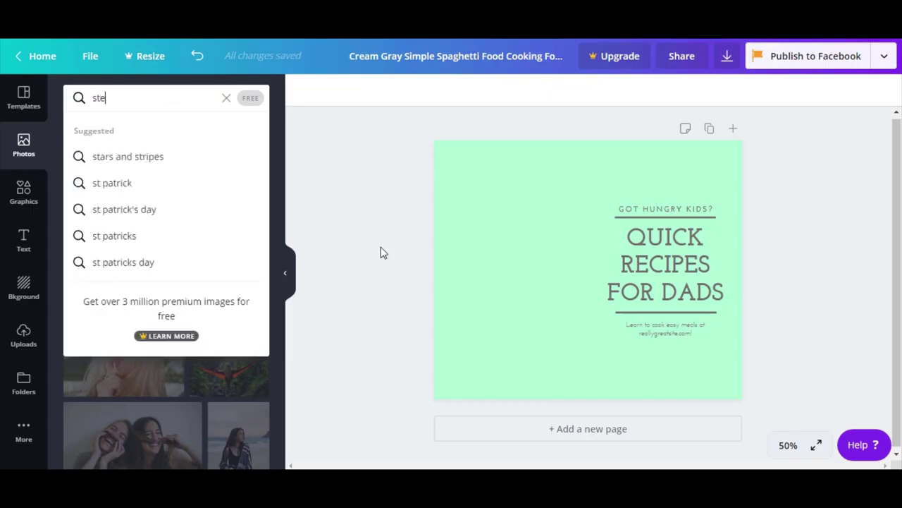
type("ak")
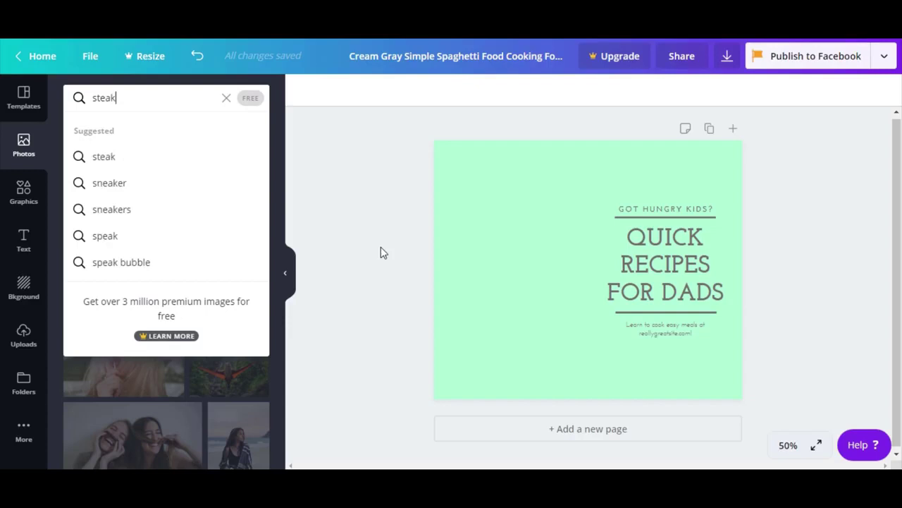
left_click(121, 161)
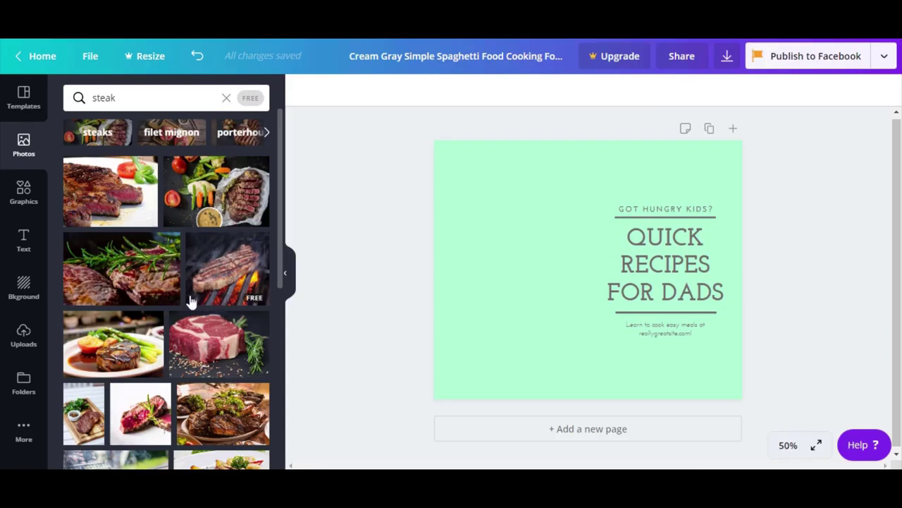
Step: Look through the steak photo results for an image that suits the recipe design
scroll(187, 299, "down", 2)
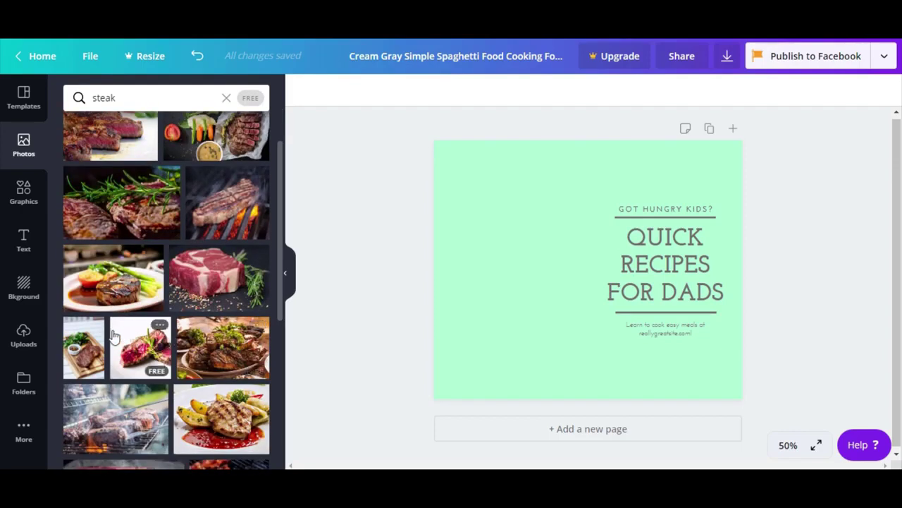
scroll(205, 324, "down", 4)
scroll(215, 312, "down", 2)
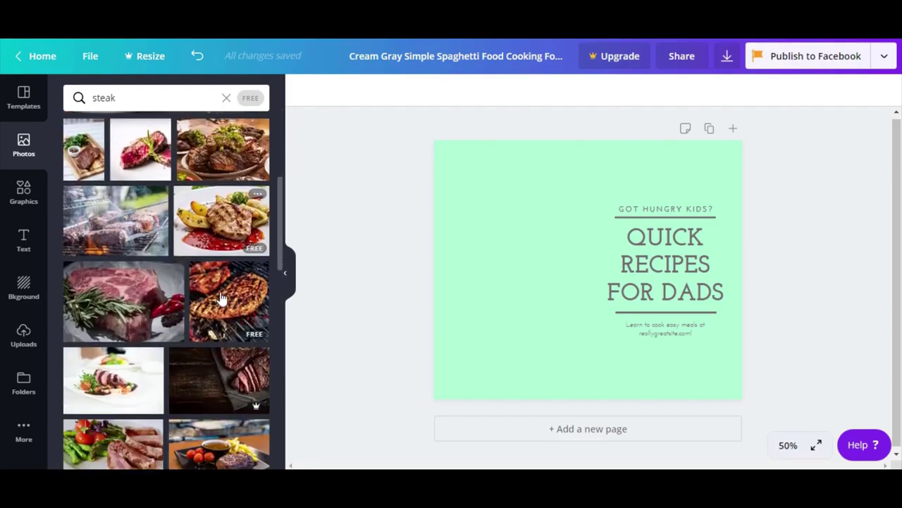
scroll(141, 268, "down", 4)
scroll(141, 263, "down", 2)
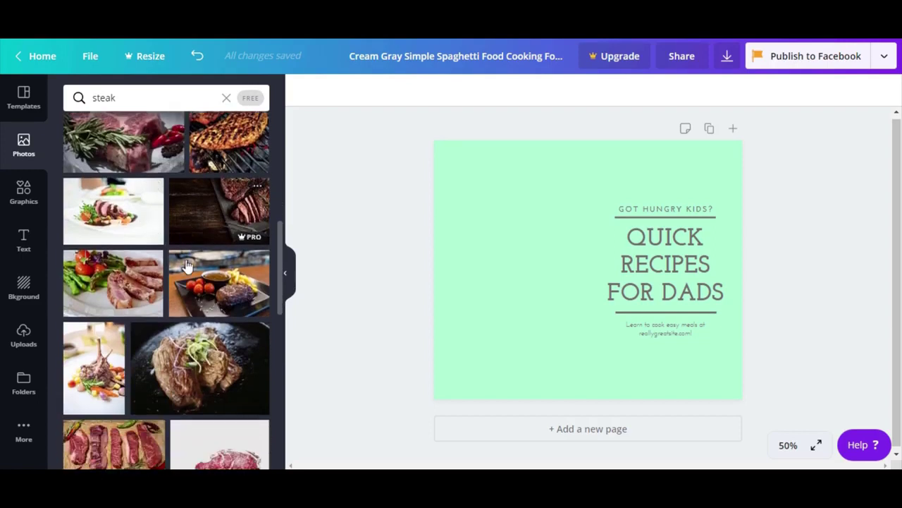
scroll(145, 282, "down", 2)
scroll(146, 285, "down", 2)
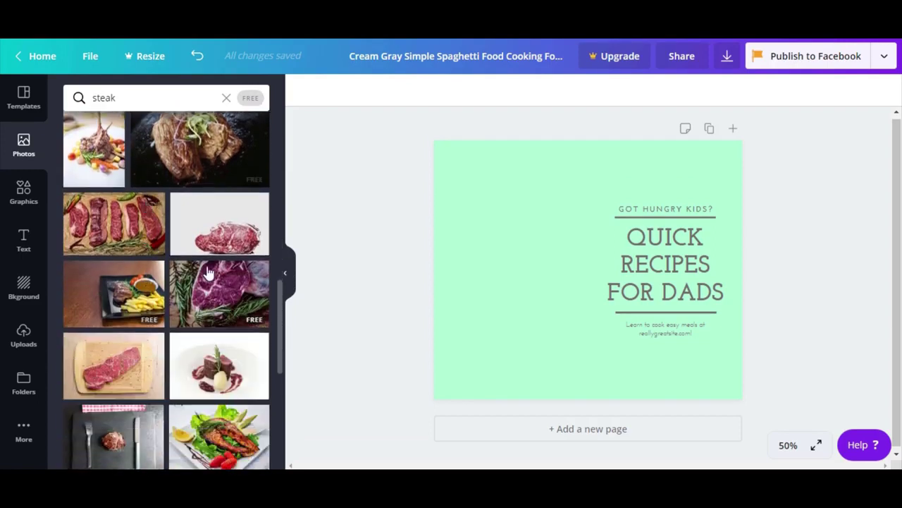
scroll(188, 324, "up", 6)
scroll(189, 324, "up", 5)
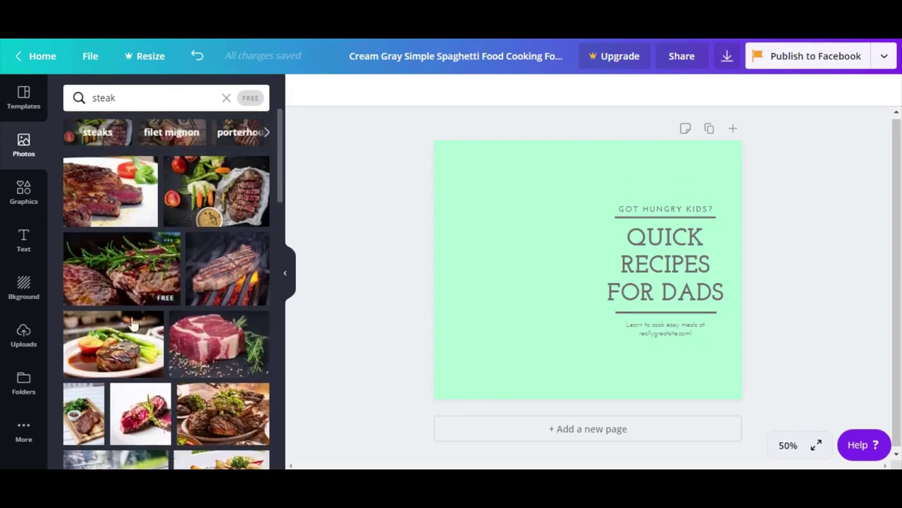
scroll(177, 261, "down", 8)
scroll(174, 261, "up", 8)
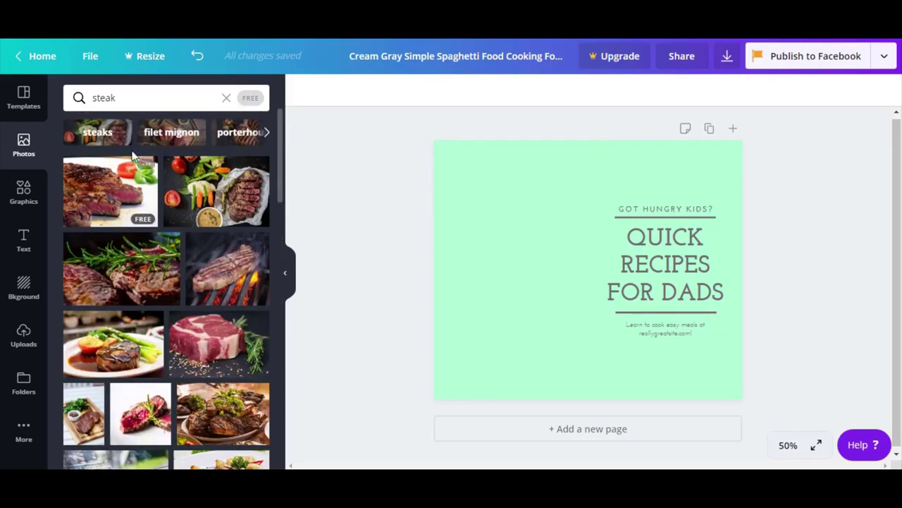
Step: Browse the related steak categories, open "rib eye" and look through its photos
left_click(267, 134)
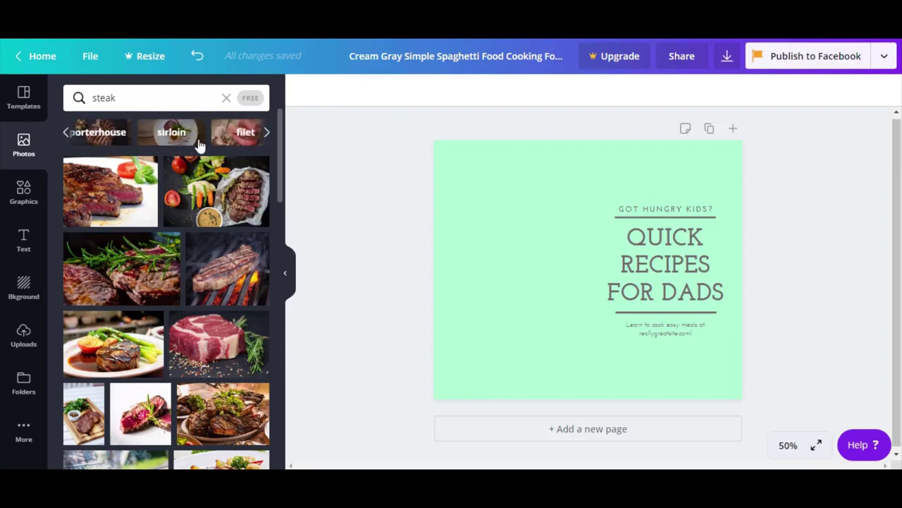
left_click(267, 136)
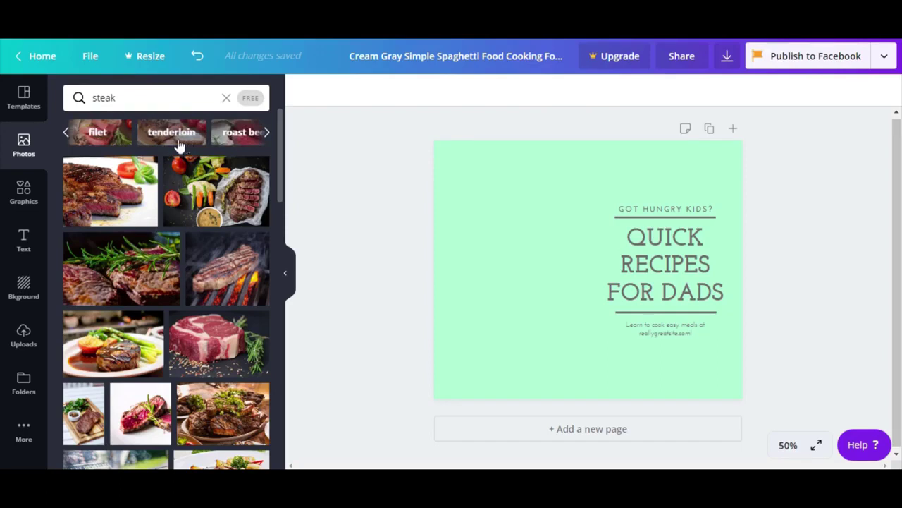
left_click(267, 134)
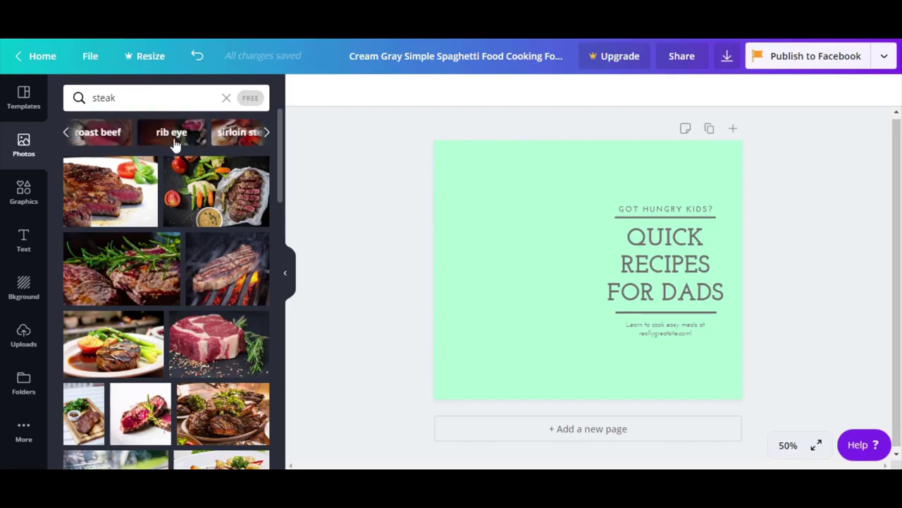
left_click(175, 138)
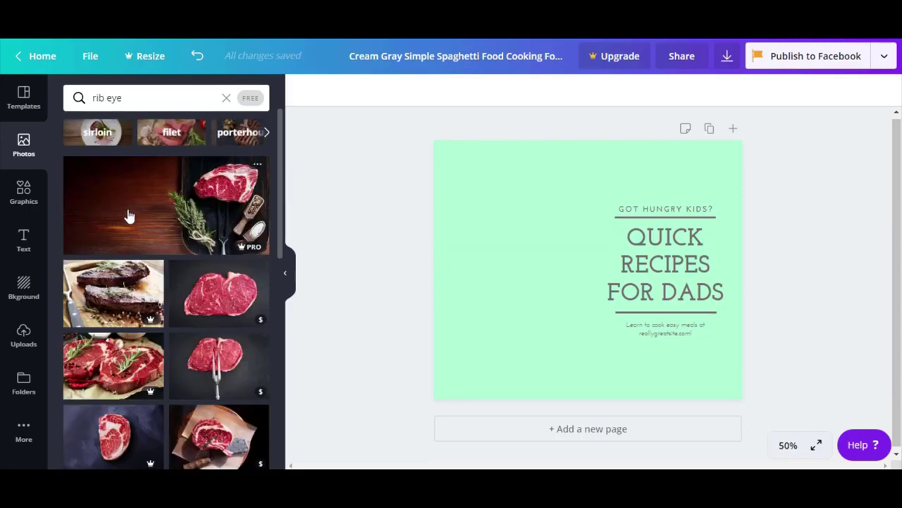
scroll(196, 247, "down", 2)
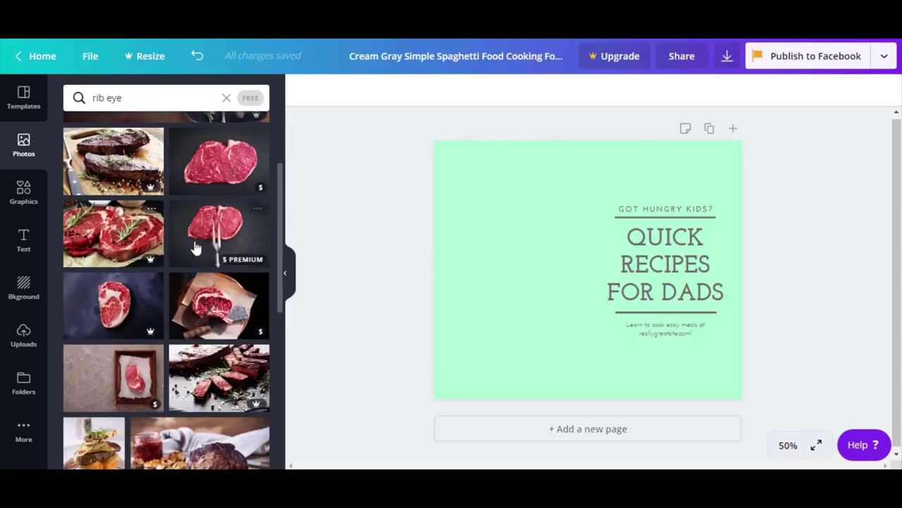
scroll(165, 177, "up", 2)
scroll(176, 212, "down", 2)
scroll(216, 313, "up", 2)
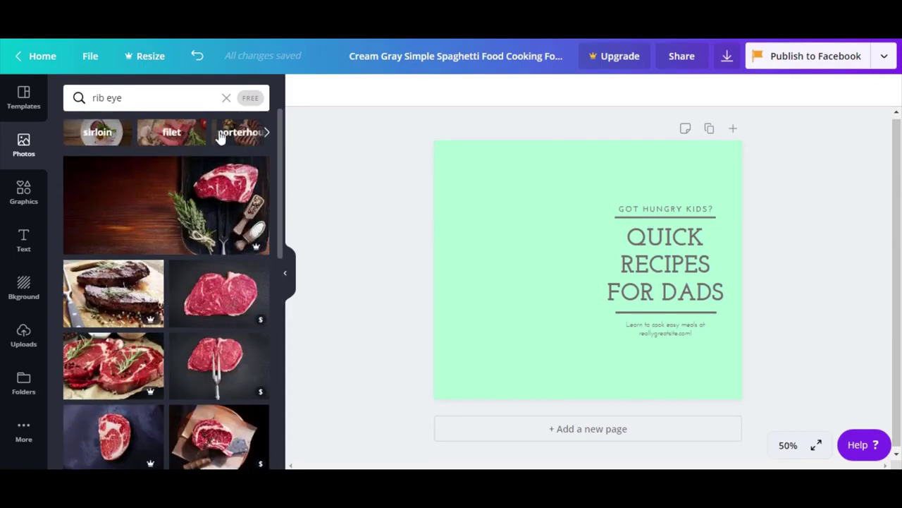
Step: Replace the rib eye search with a new photo search for "steak"
left_click(227, 98)
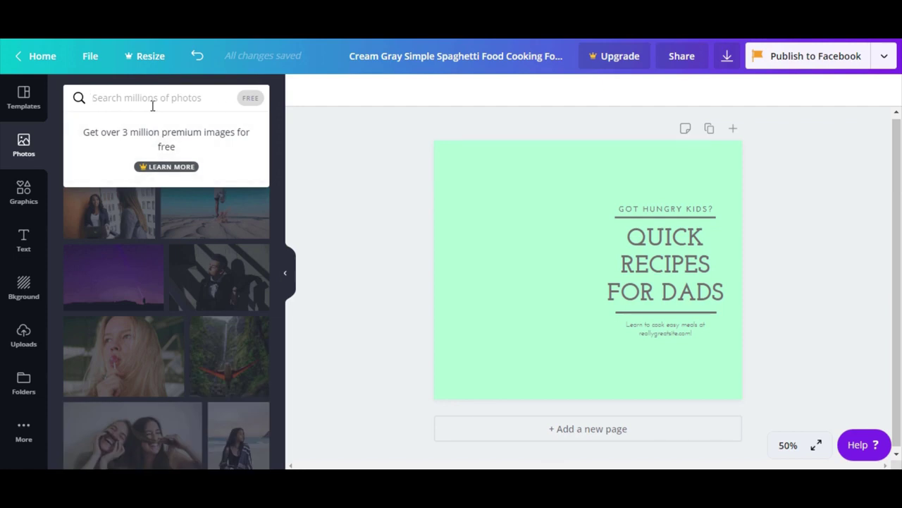
type("steak")
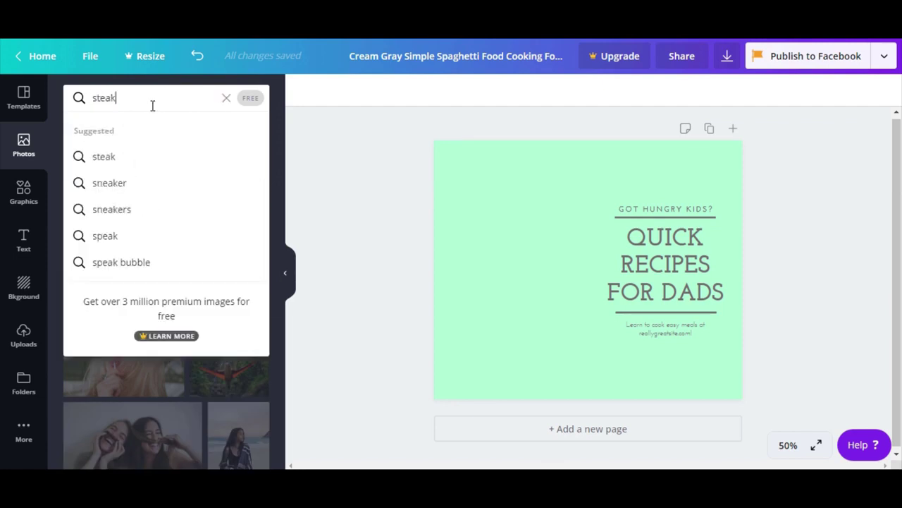
key("Return")
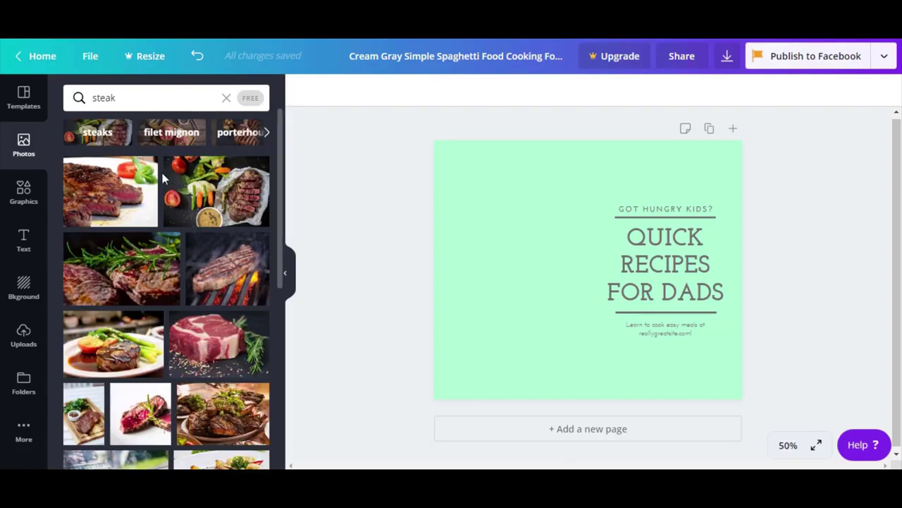
Step: Examine the photos further down the steak results for a suitable cooked dish
scroll(189, 259, "down", 3)
scroll(188, 325, "down", 3)
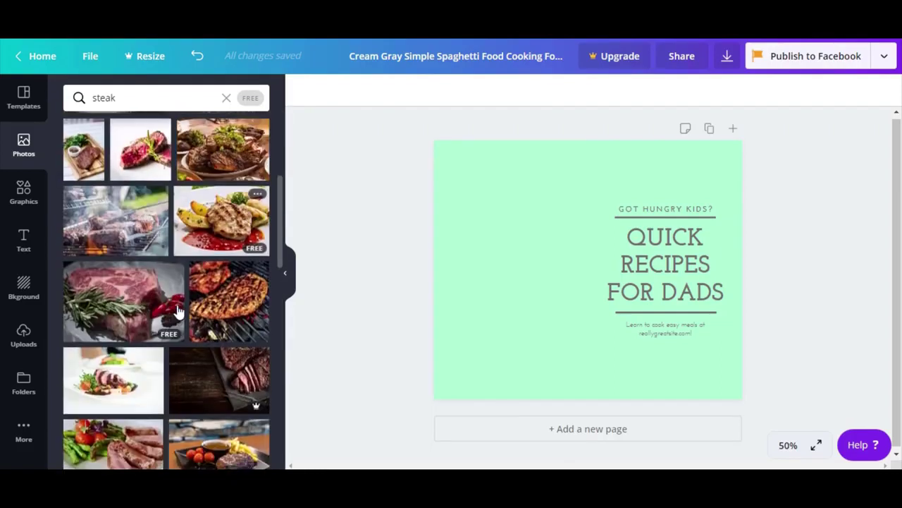
scroll(189, 321, "down", 2)
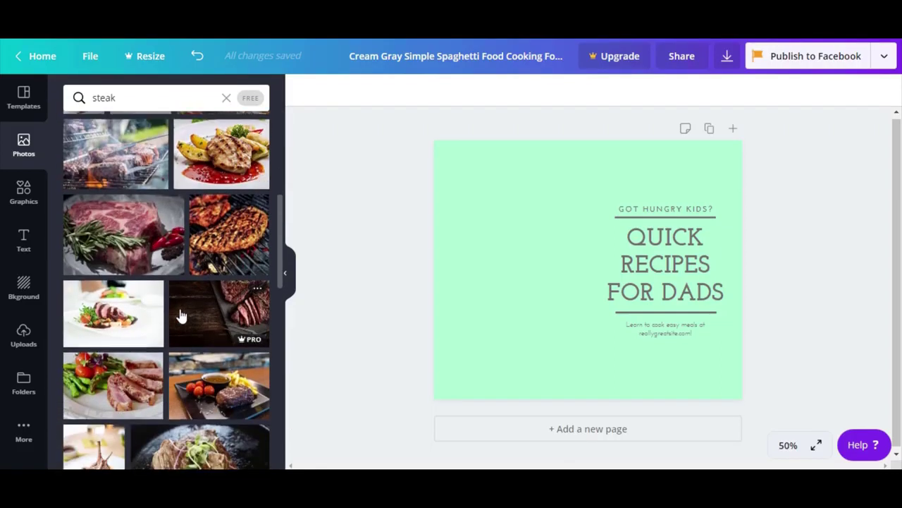
scroll(181, 312, "down", 2)
scroll(179, 315, "down", 2)
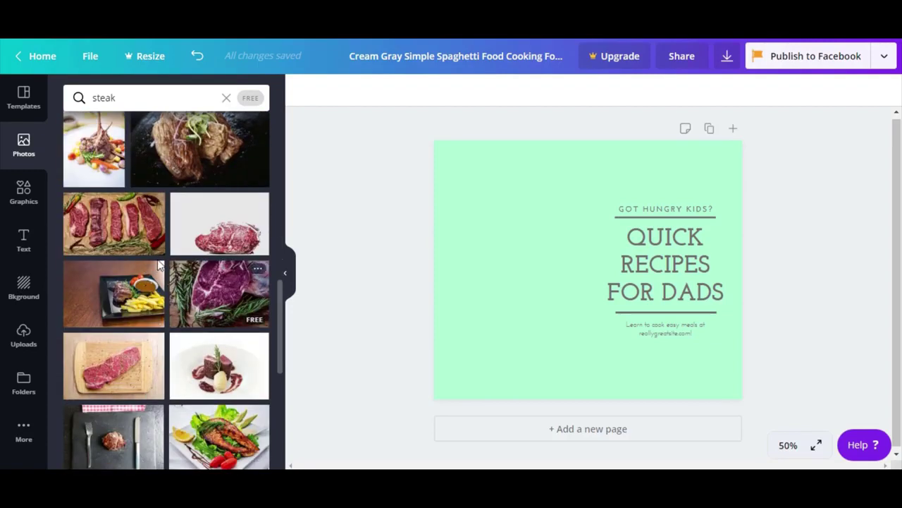
scroll(124, 262, "down", 3)
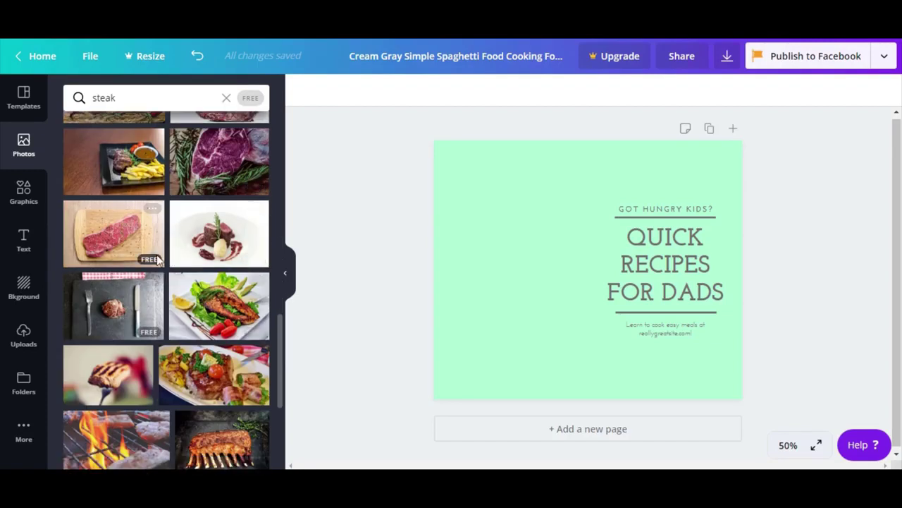
scroll(166, 275, "down", 2)
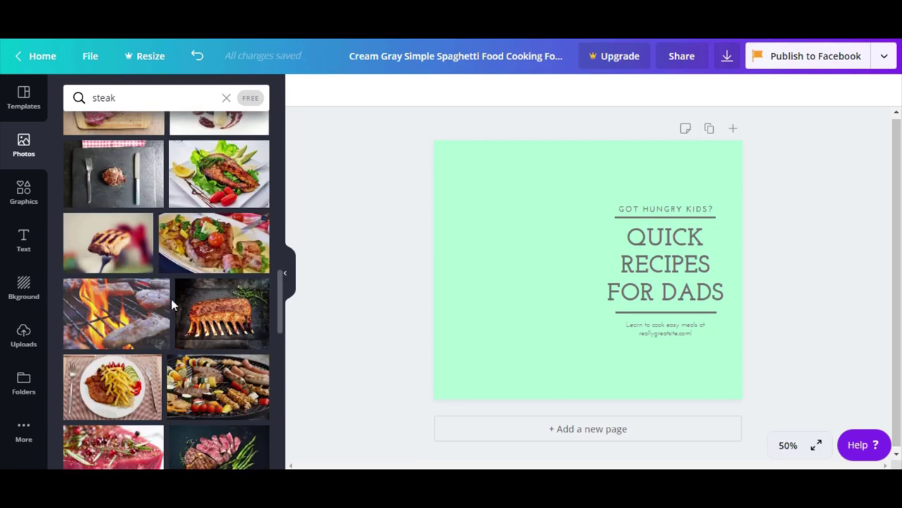
scroll(173, 300, "down", 3)
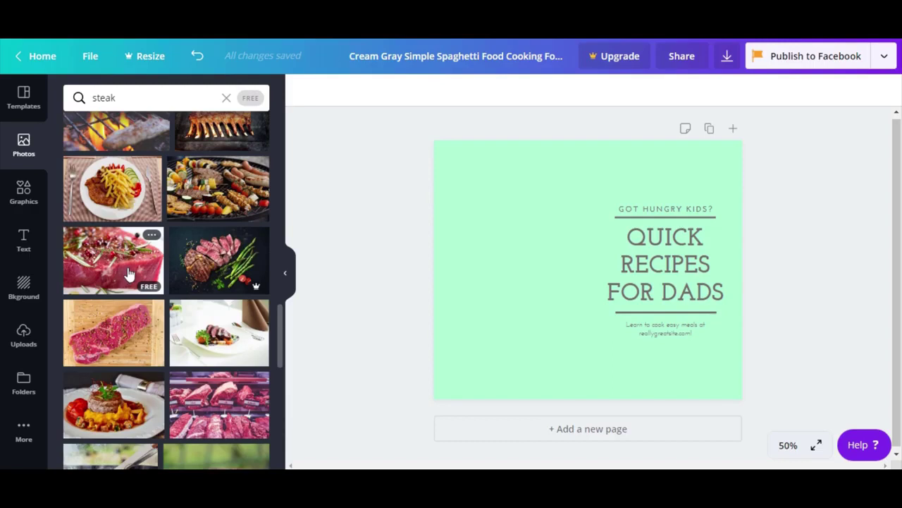
scroll(129, 272, "down", 3)
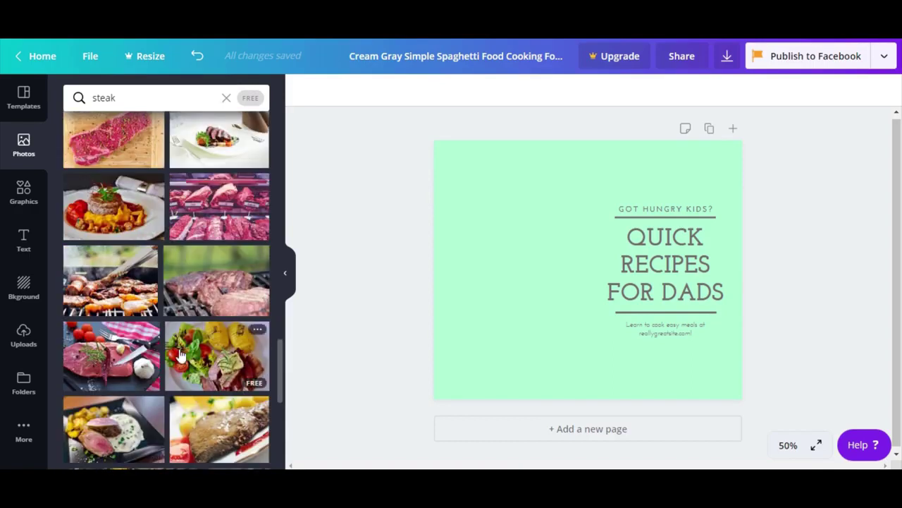
Step: Insert the photo of the plated steak with asparagus and tomato from the first steak results into the design
scroll(167, 356, "up", 5)
scroll(169, 345, "up", 6)
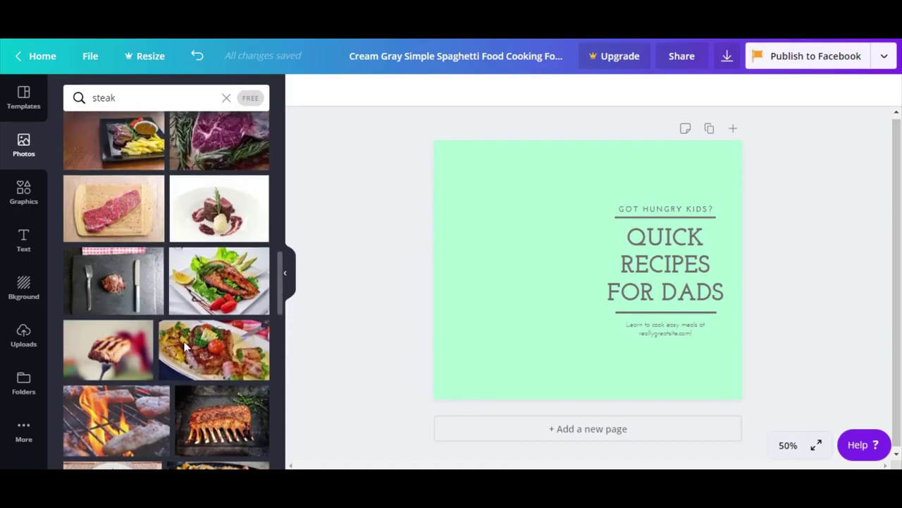
scroll(169, 338, "up", 1)
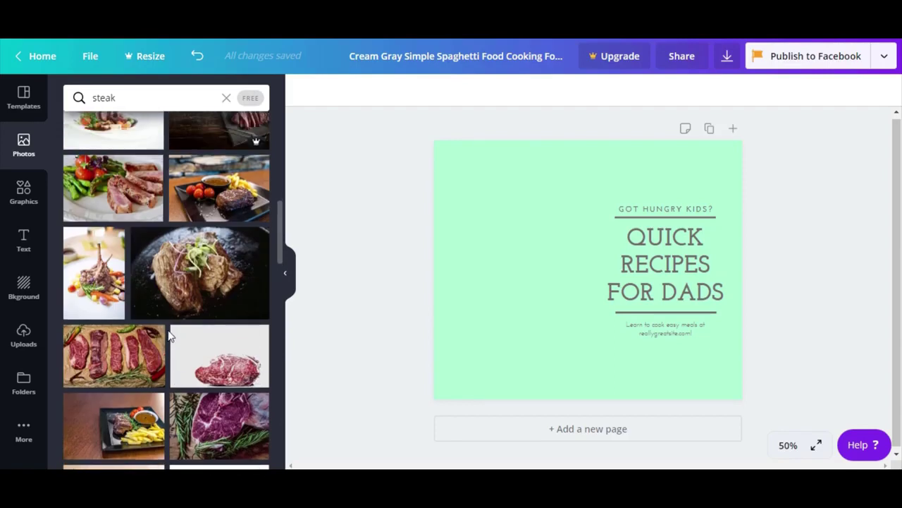
scroll(169, 337, "up", 4)
scroll(212, 383, "up", 4)
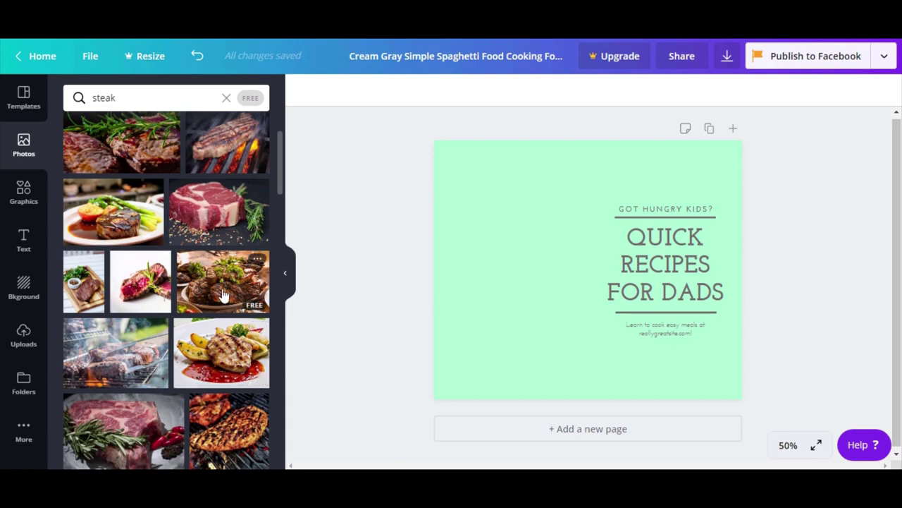
scroll(204, 367, "up", 4)
left_click(117, 342)
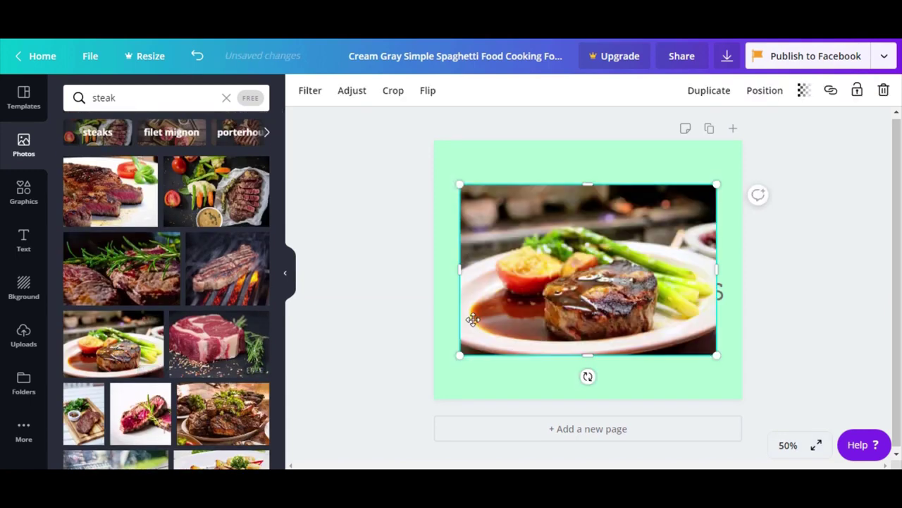
Step: Move the steak photo toward the design's left edge and crop its sides to a nearly square frame
mouse_move(639, 299)
left_mouse_down()
mouse_move(626, 297)
mouse_move(611, 335)
mouse_move(615, 322)
mouse_move(600, 329)
mouse_move(618, 313)
mouse_move(612, 322)
mouse_move(574, 278)
mouse_move(677, 289)
mouse_move(631, 292)
left_mouse_up()
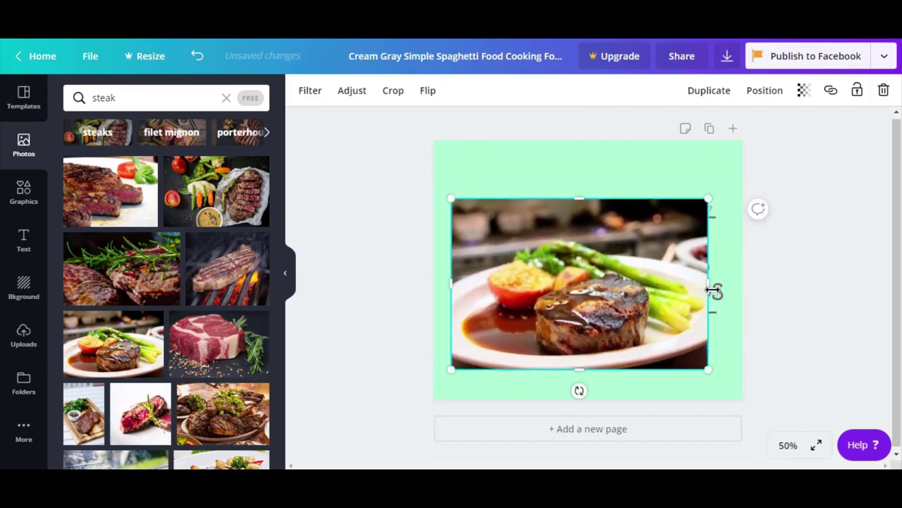
mouse_move(714, 290)
left_mouse_down()
mouse_move(574, 306)
mouse_move(717, 290)
left_mouse_up()
left_click_drag(475, 266, 455, 296)
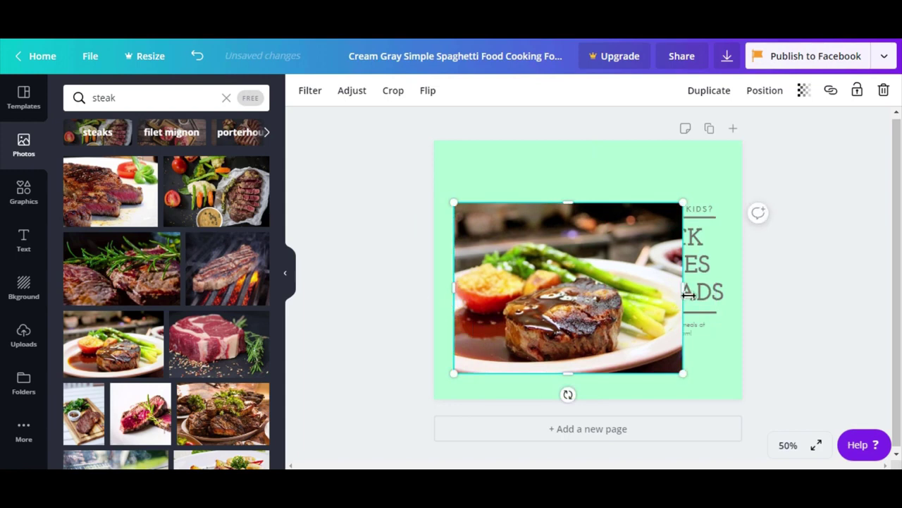
left_click_drag(682, 296, 640, 308)
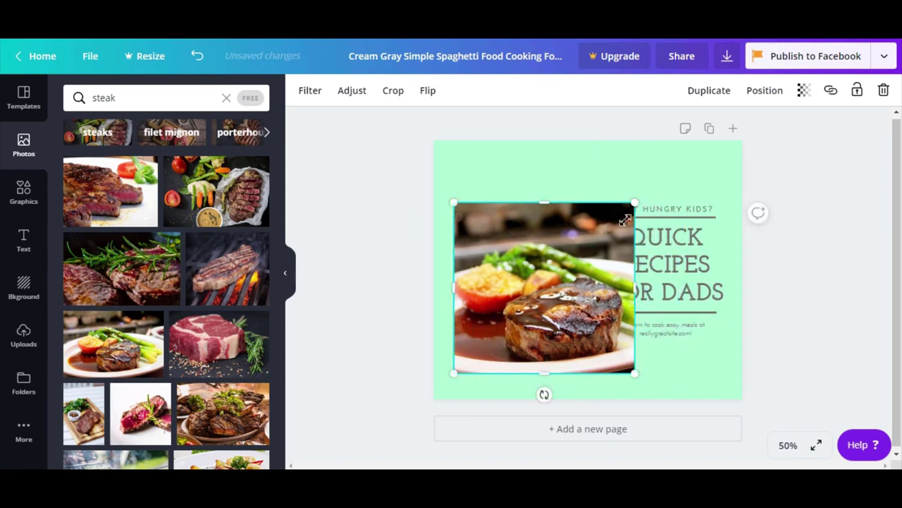
Step: Shrink the cropped steak photo to fit beside the heading text and raise it level with the text block
left_click_drag(626, 220, 573, 270)
left_click_drag(540, 317, 540, 267)
left_click(775, 350)
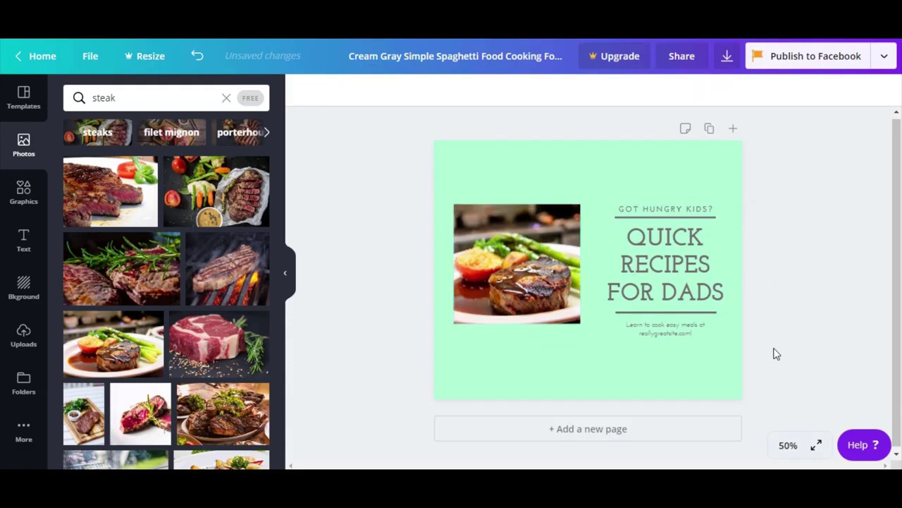
Step: Move the steak photo down to the design's bottom edge and delete the small text lines above and below the heading
left_click(539, 314)
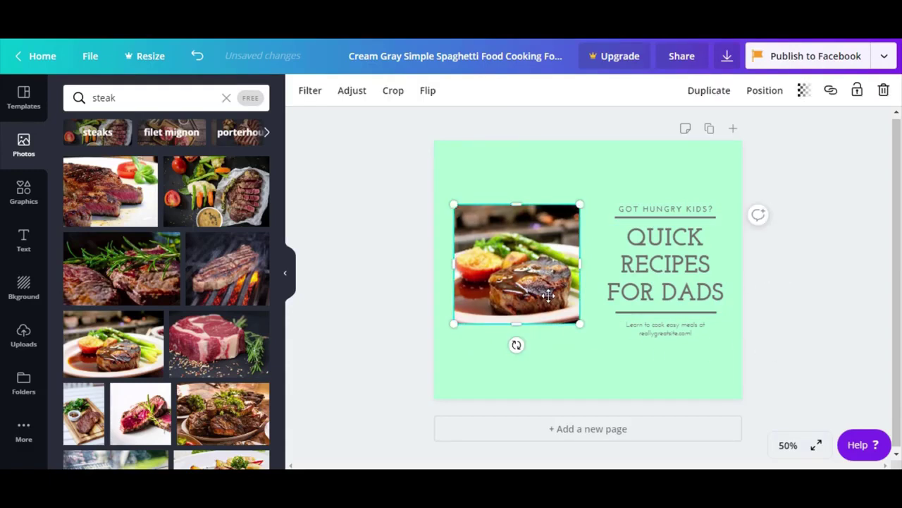
left_click_drag(548, 268, 575, 344)
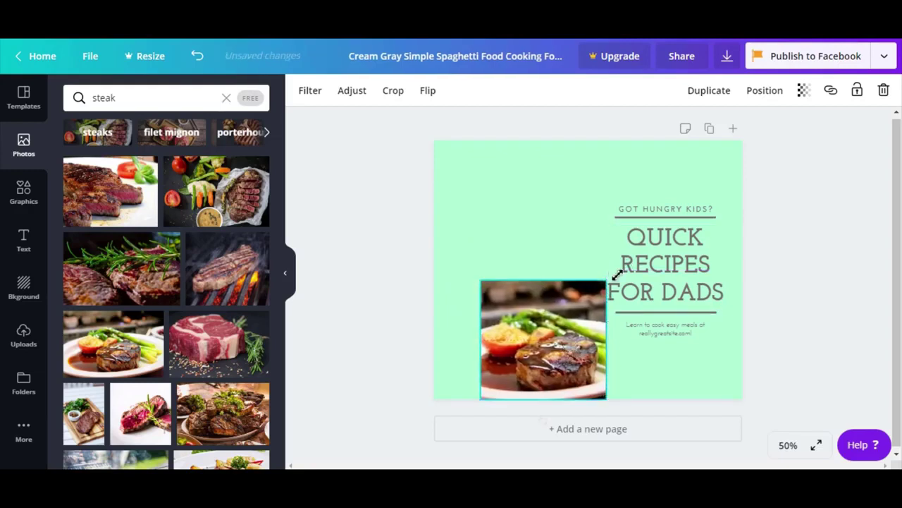
left_click(659, 209)
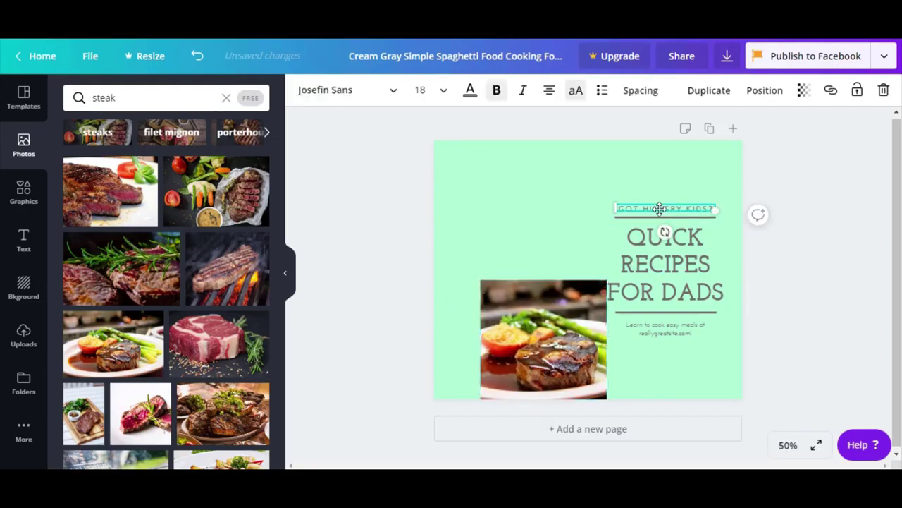
key("Delete")
left_click(668, 330)
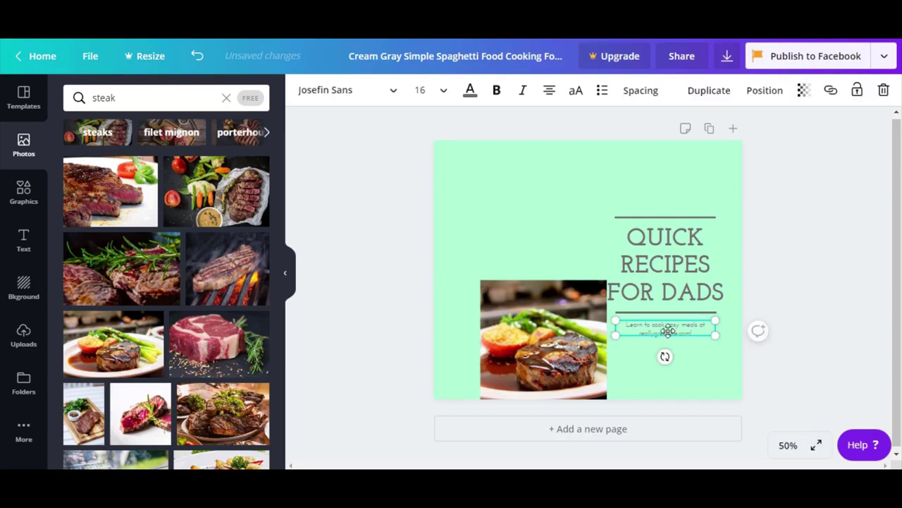
key("Delete")
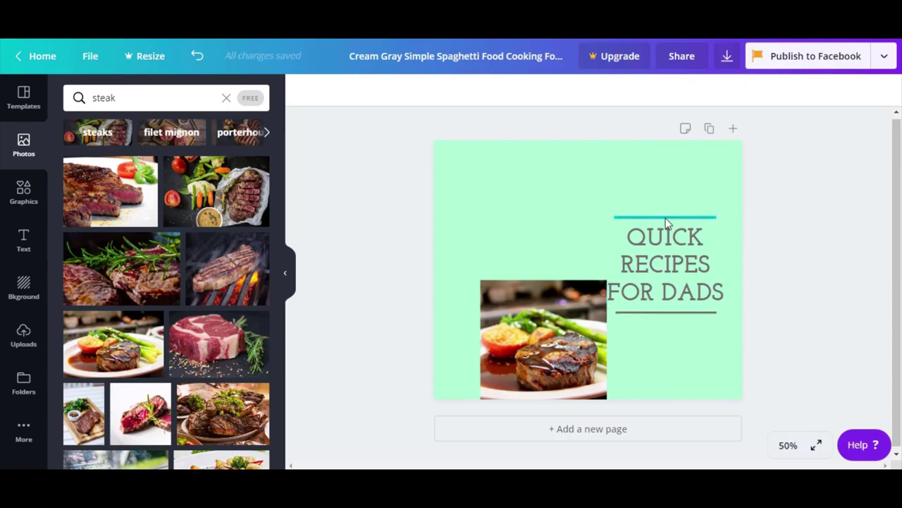
Step: Move the "Quick Recipes for Dads" heading and its two divider lines to the upper middle of the design
left_click_drag(666, 222, 590, 155)
left_click_drag(661, 257, 647, 224)
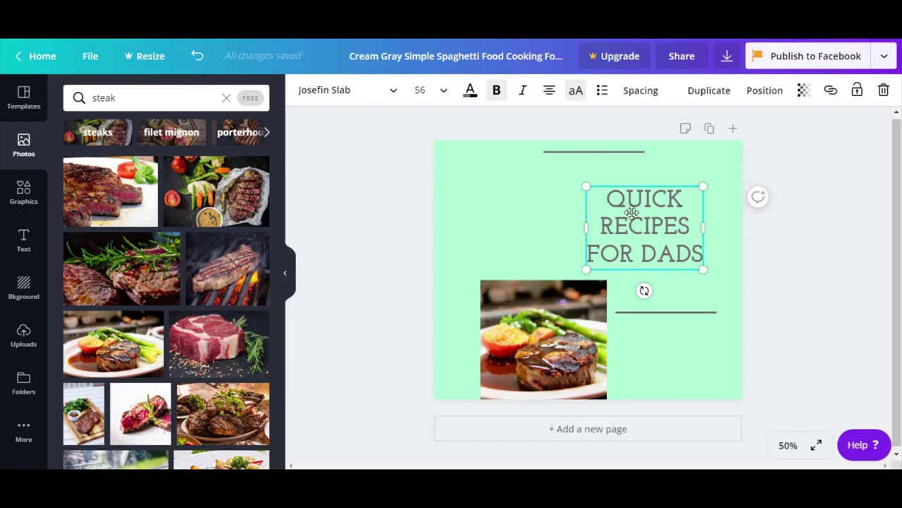
left_click_drag(630, 211, 595, 192)
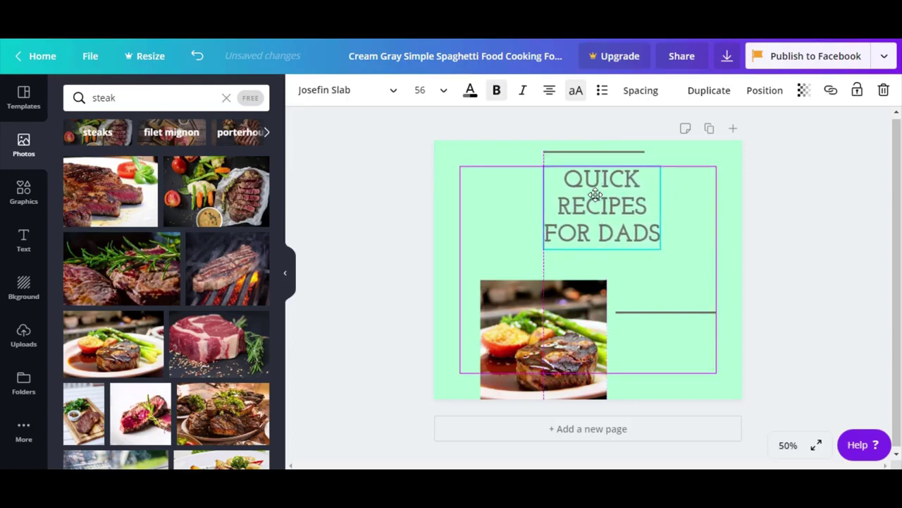
left_click_drag(596, 194, 593, 184)
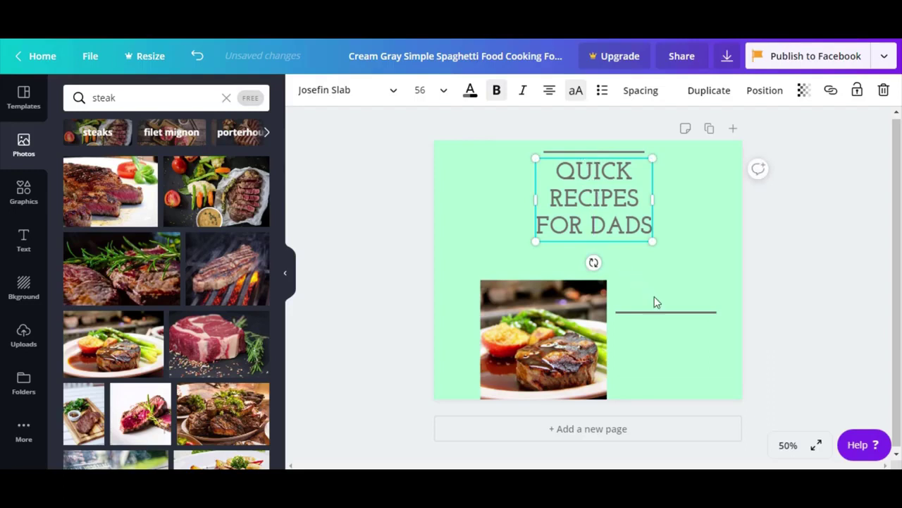
left_click_drag(664, 314, 592, 245)
left_click(790, 198)
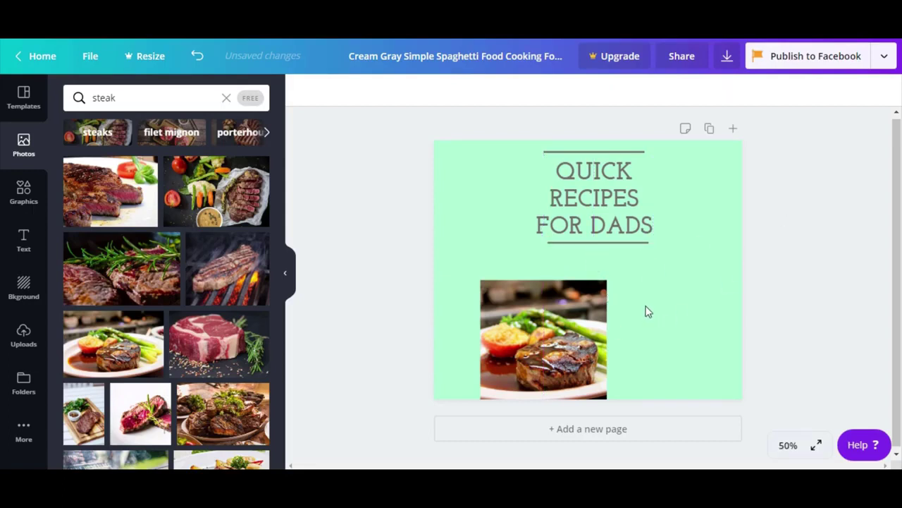
Step: Enlarge the steak photo, widen its crop to show the full plate, and center it below the heading
left_click_drag(596, 303, 656, 248)
left_click_drag(664, 318, 711, 318)
left_click_drag(509, 321, 466, 320)
left_click_drag(574, 308, 580, 312)
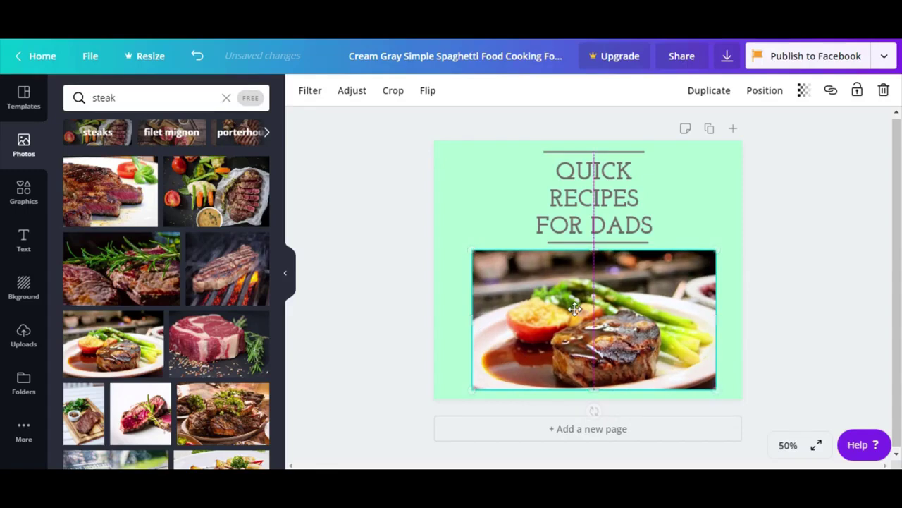
left_click(795, 229)
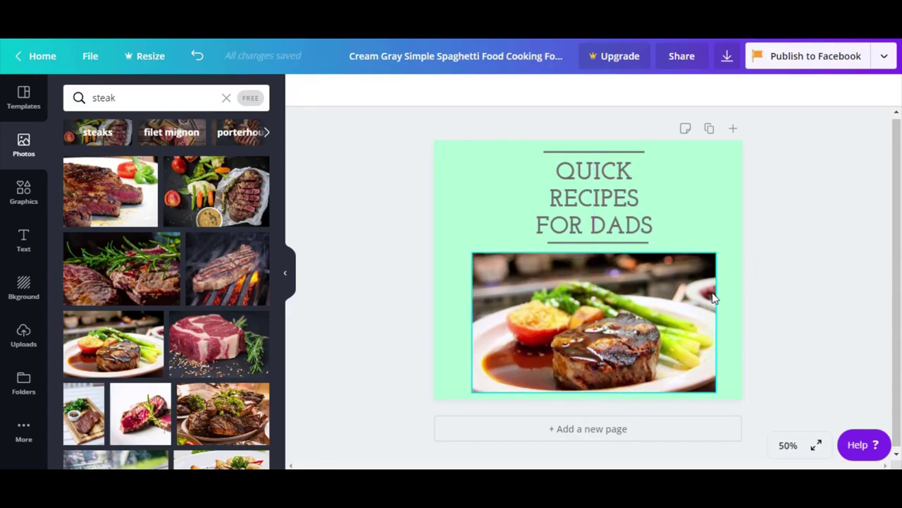
Step: Change the design's background color to the yellow default color
left_click(724, 162)
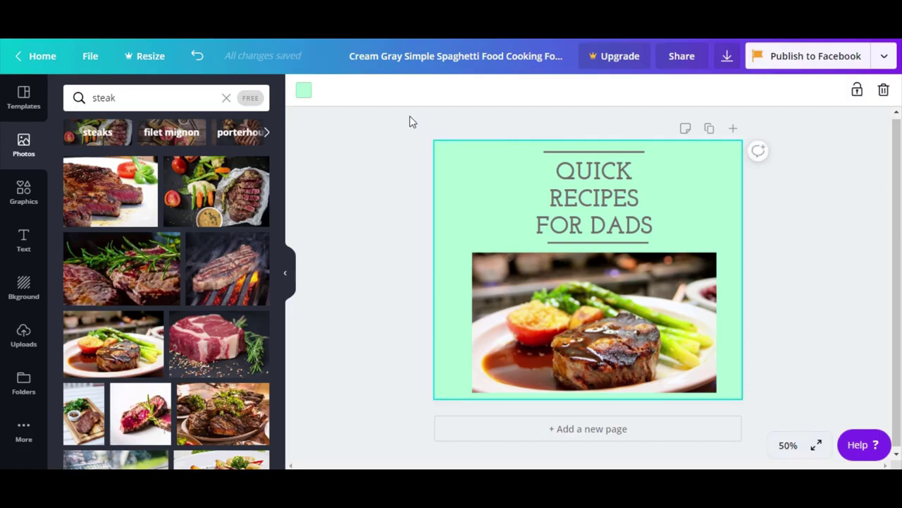
left_click(304, 91)
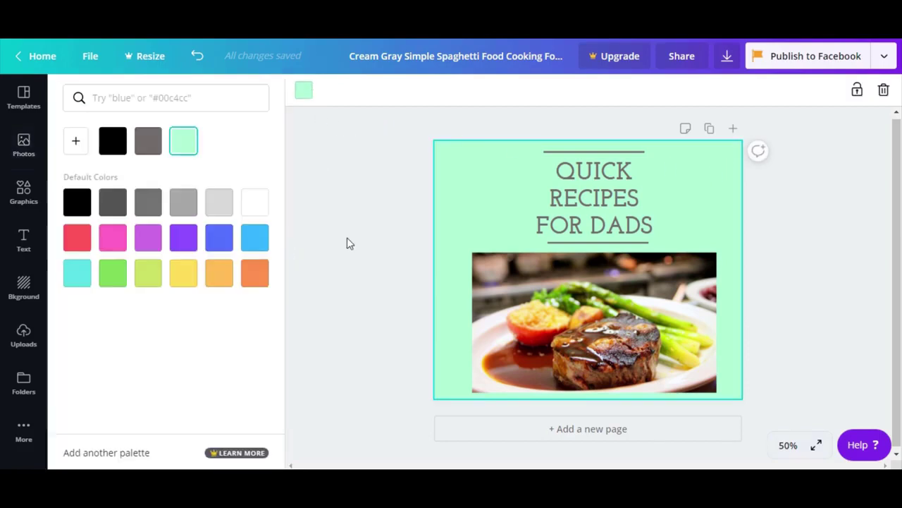
left_click(193, 282)
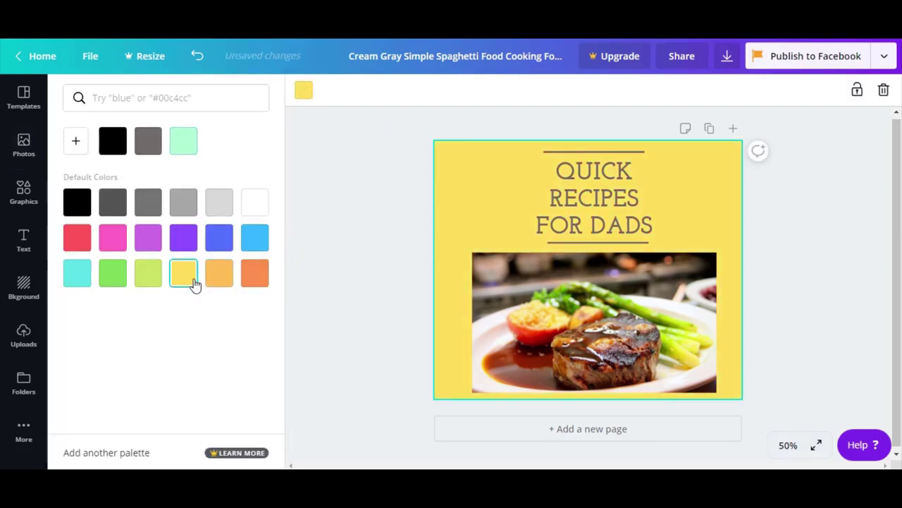
Step: Enlarge the steak photo slightly and position it between the lower divider line and the design's bottom edge
left_click_drag(506, 338, 498, 338)
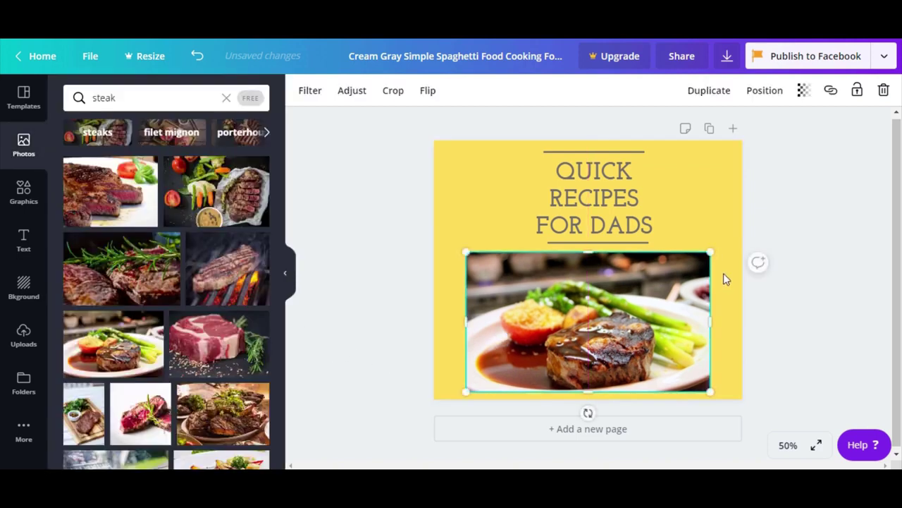
left_click_drag(710, 256, 725, 255)
left_click_drag(720, 259, 720, 266)
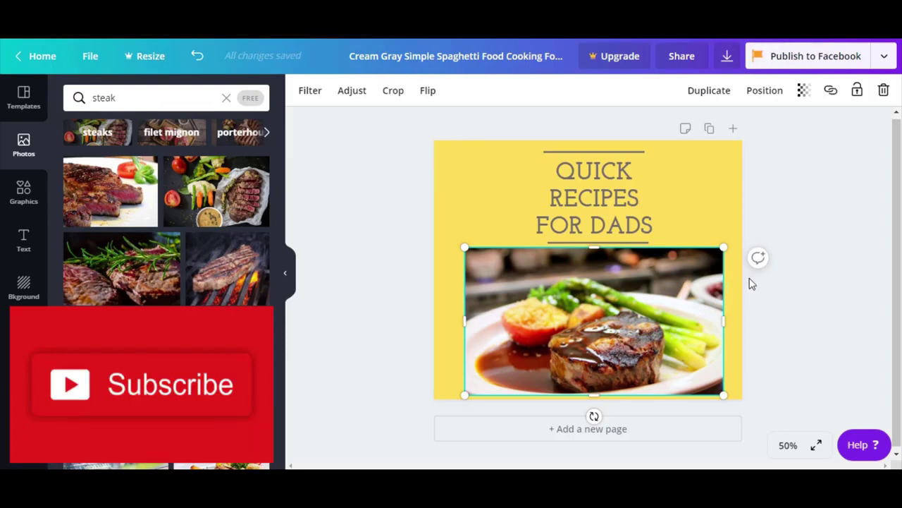
Step: Shift the heading away from its divider lines and delete both lines
left_click(612, 237)
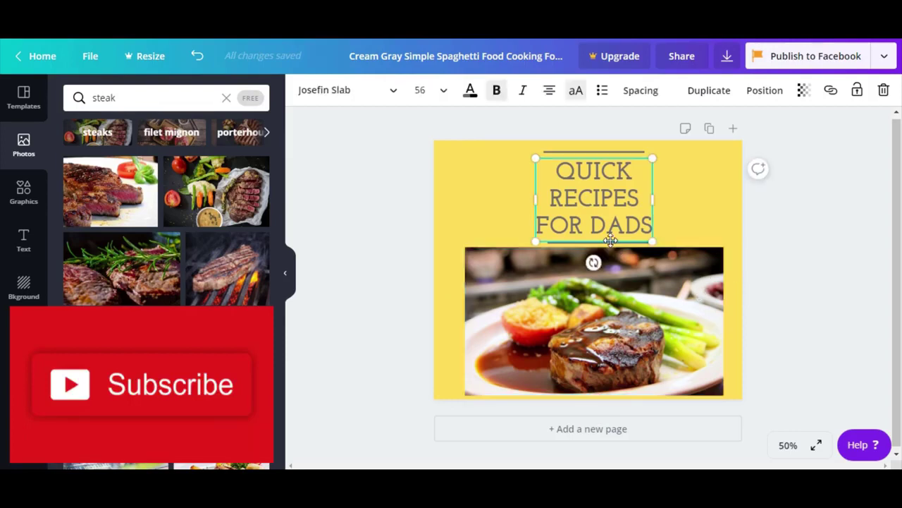
left_click_drag(604, 208, 571, 207)
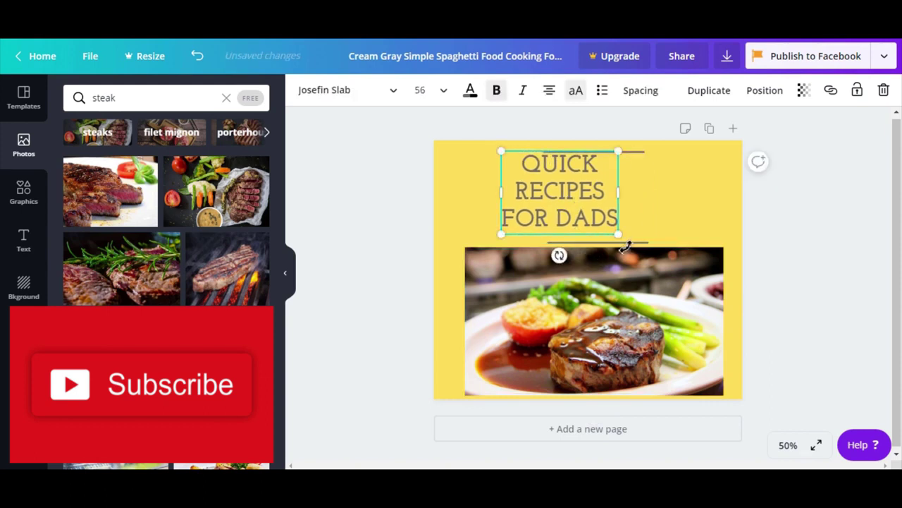
left_click(649, 224)
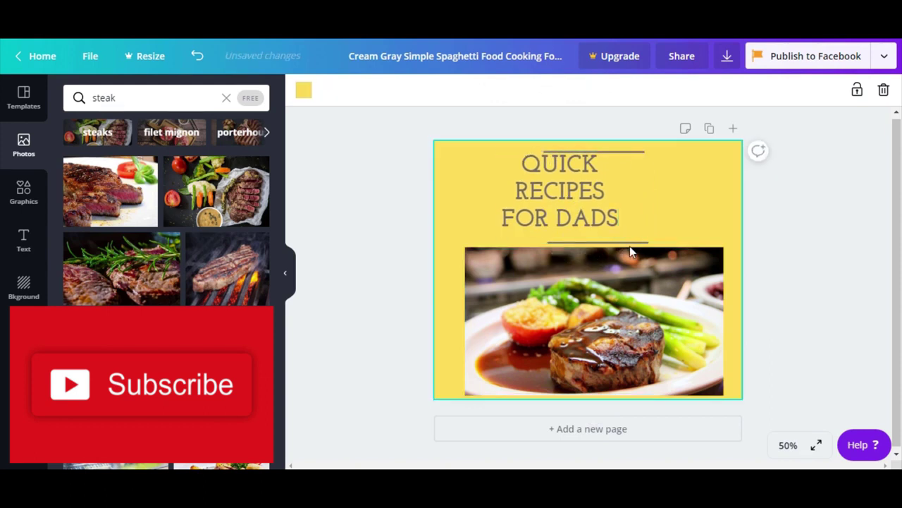
left_click(628, 243)
key("Delete")
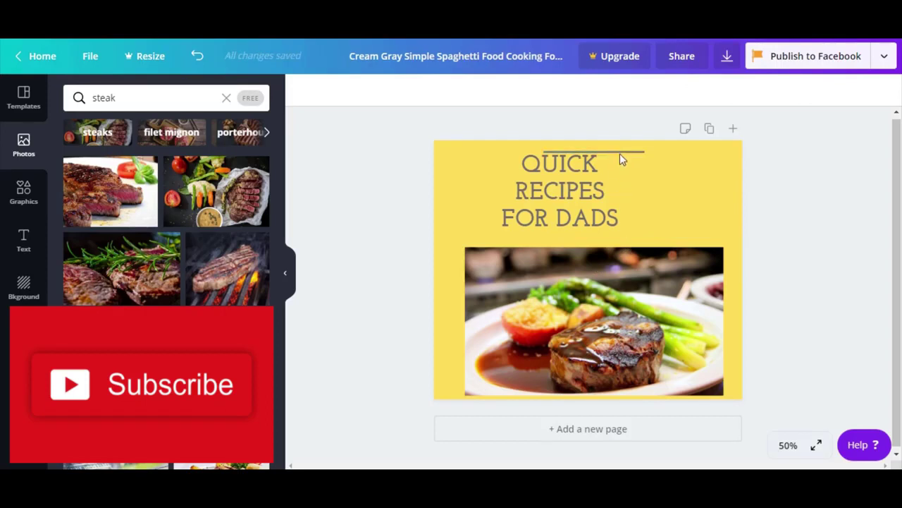
left_click(620, 156)
right_click(620, 155)
left_click(613, 170)
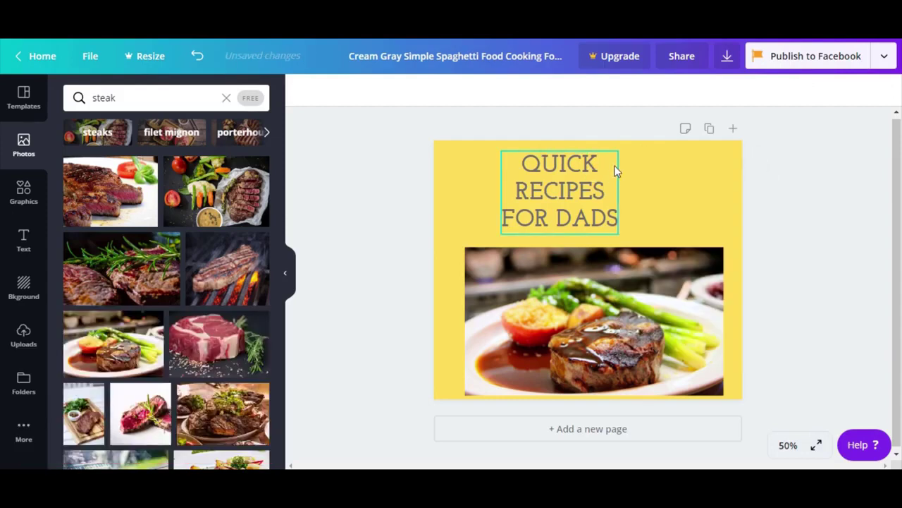
right_click(640, 157)
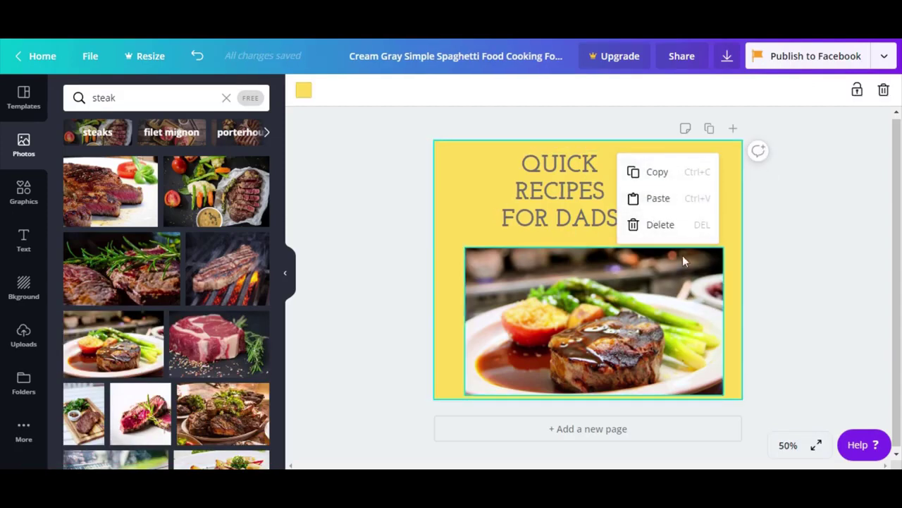
right_click(575, 200)
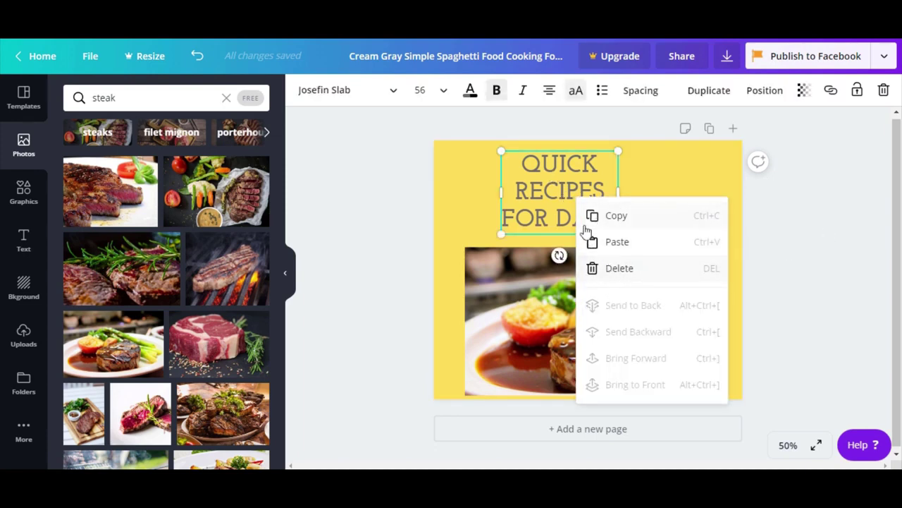
left_click(794, 242)
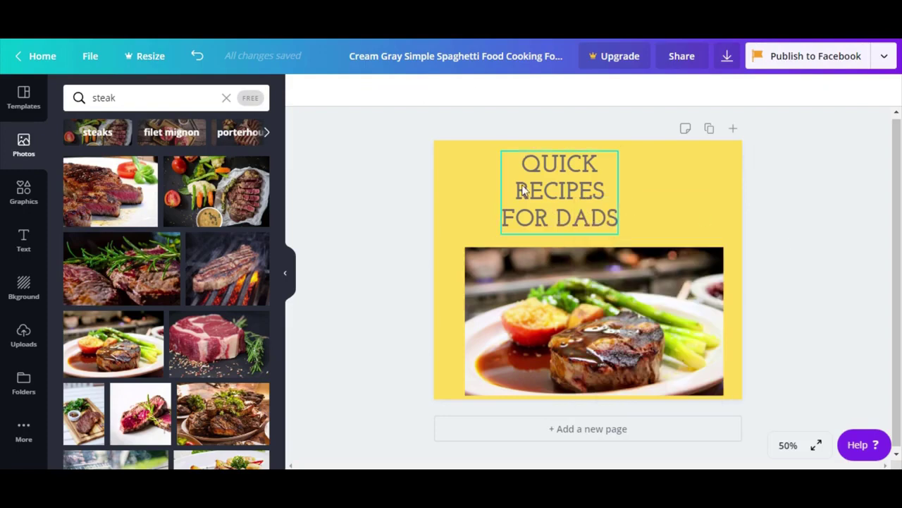
Step: Widen the heading to a single line across the design's top at size 51.1 and raise the steak photo directly beneath it
left_click_drag(538, 195, 566, 200)
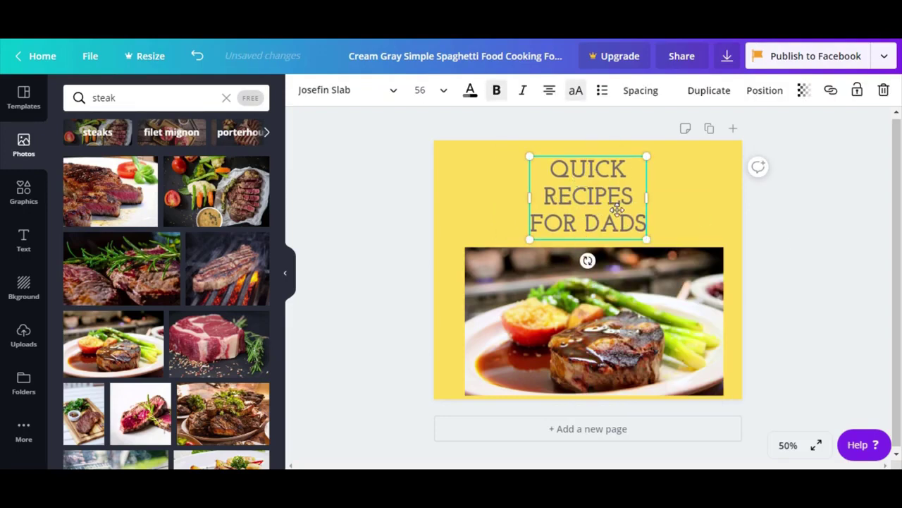
left_click_drag(646, 197, 832, 188)
left_click_drag(714, 197, 615, 169)
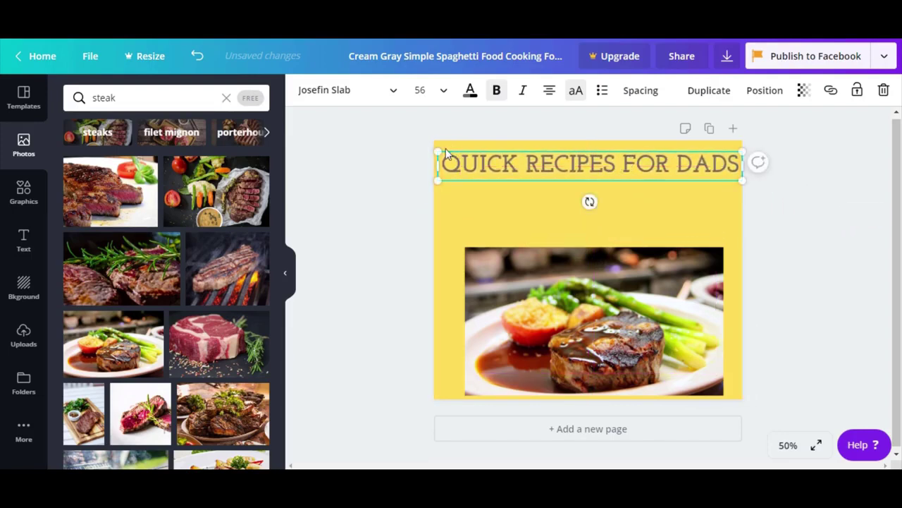
left_click_drag(437, 152, 465, 155)
left_click_drag(561, 159, 546, 152)
left_click_drag(602, 319, 594, 247)
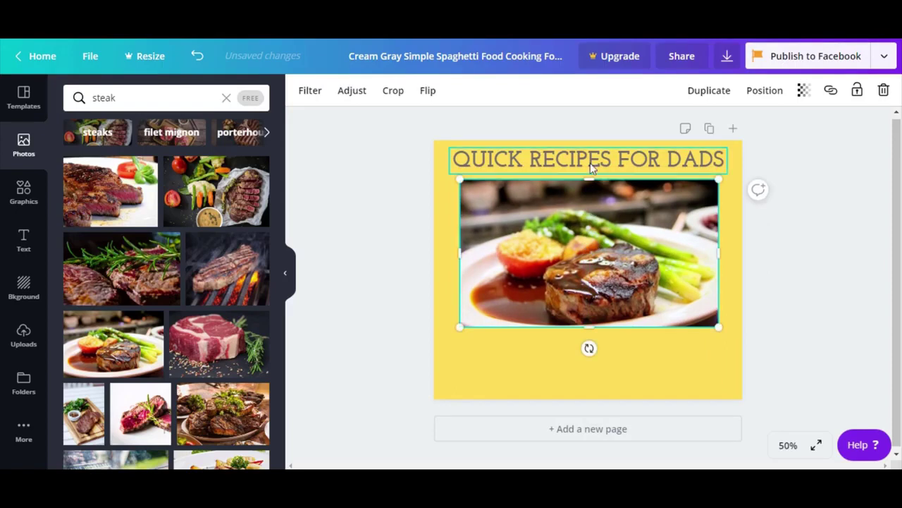
Step: Try the Abys font on the heading and set it to Adigiana Toybox instead
left_click(589, 161)
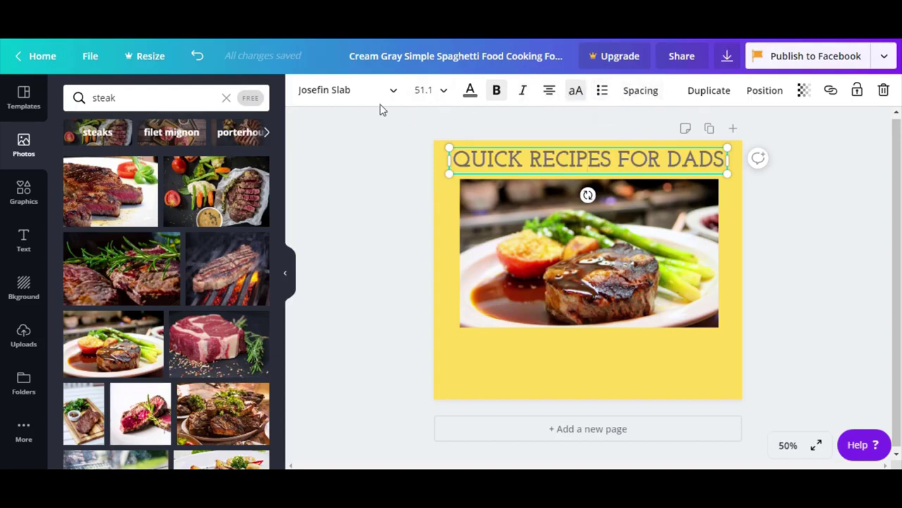
double_click(524, 160)
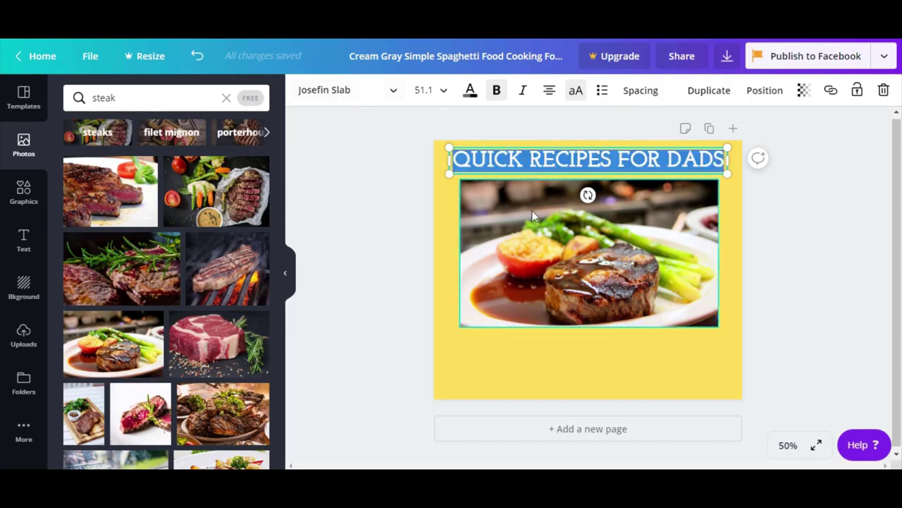
left_click(393, 92)
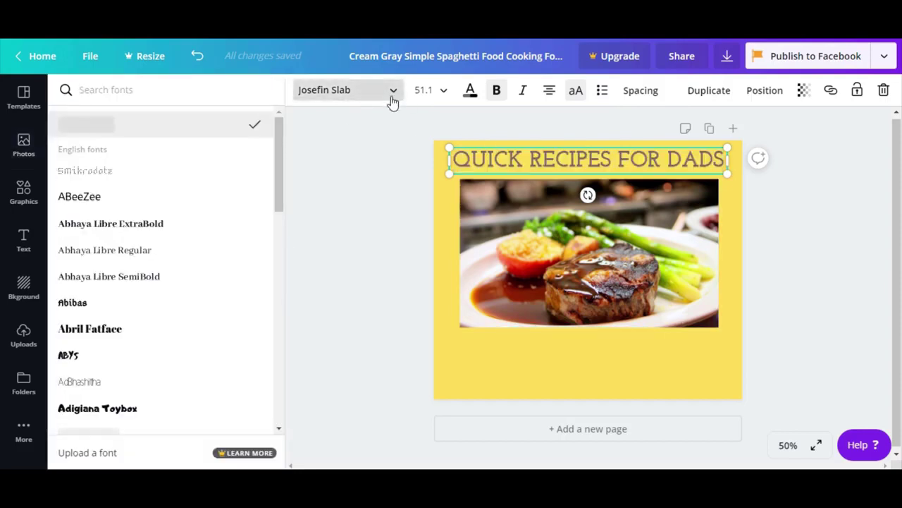
left_click(153, 363)
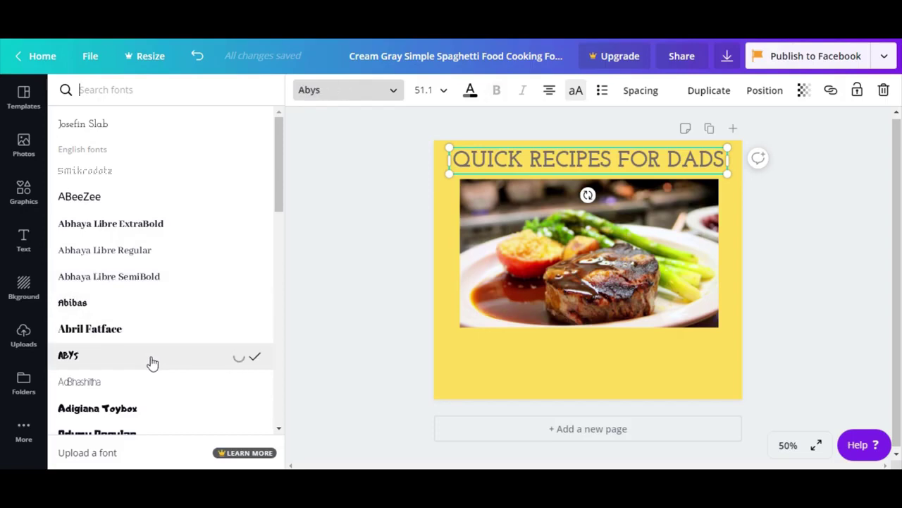
scroll(141, 345, "down", 3)
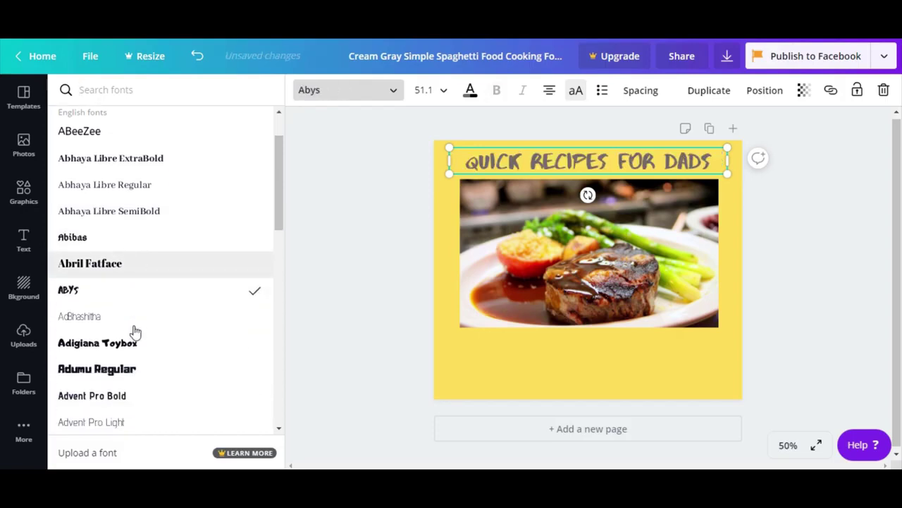
left_click(134, 279)
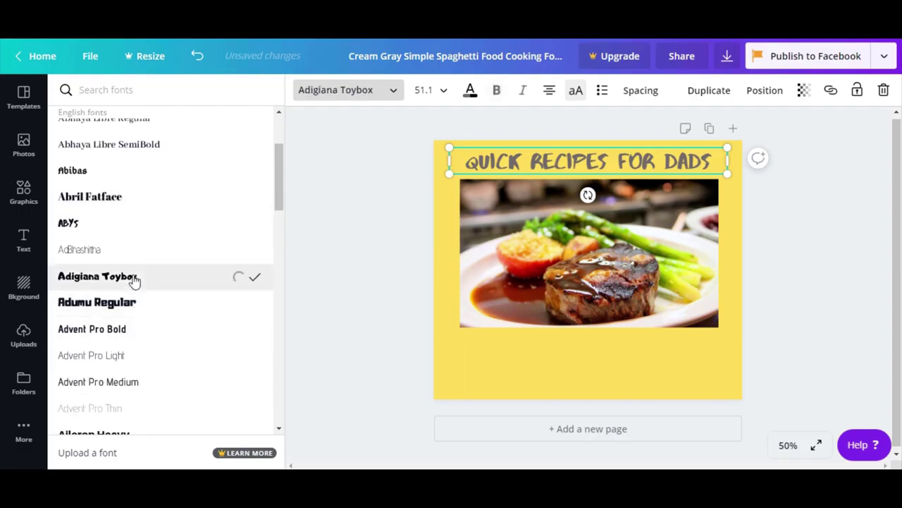
Step: Lower the steak photo and the two-line heading so the heading sits directly above the photo, and select the heading text
left_click_drag(536, 257, 536, 294)
left_click_drag(577, 151, 581, 183)
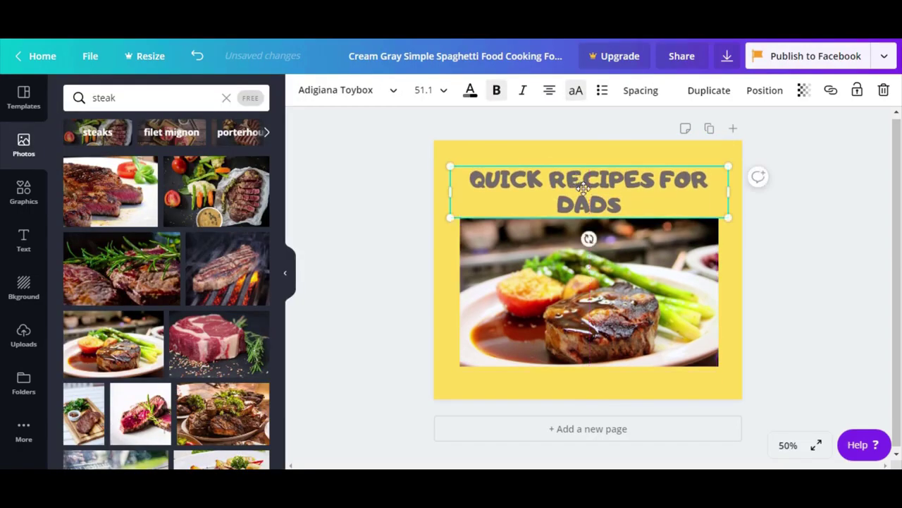
left_click(583, 187)
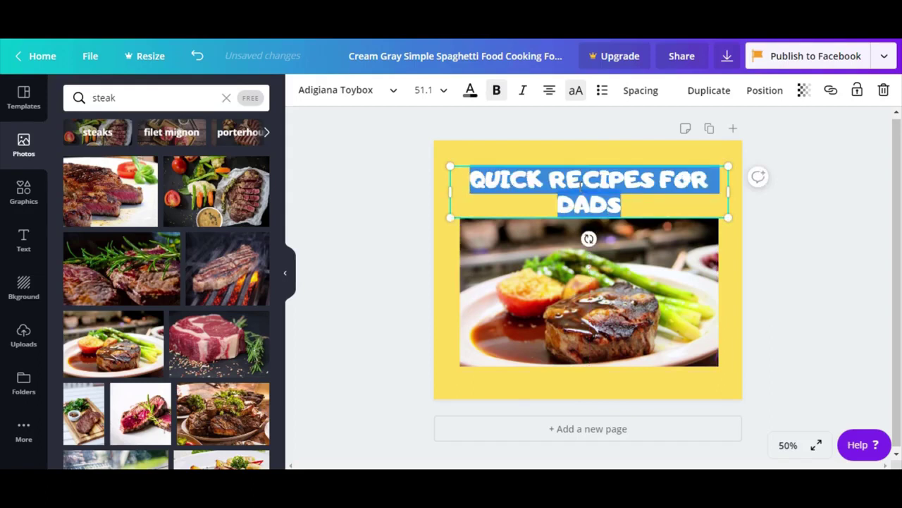
Step: Replace the heading text with "MONEY MONKEY STEAK HOUSE"
type("MO")
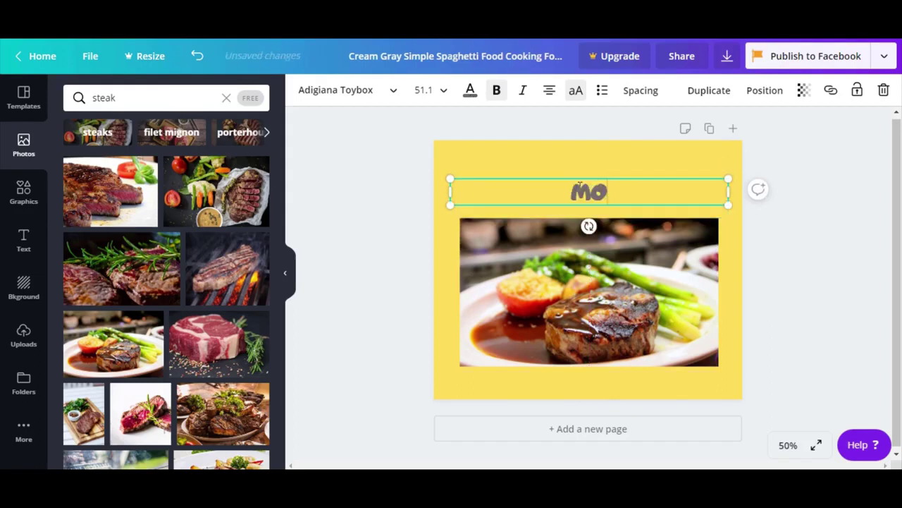
type("NEY MONKEY")
key("BackSpace")
key("BackSpace")
type("K")
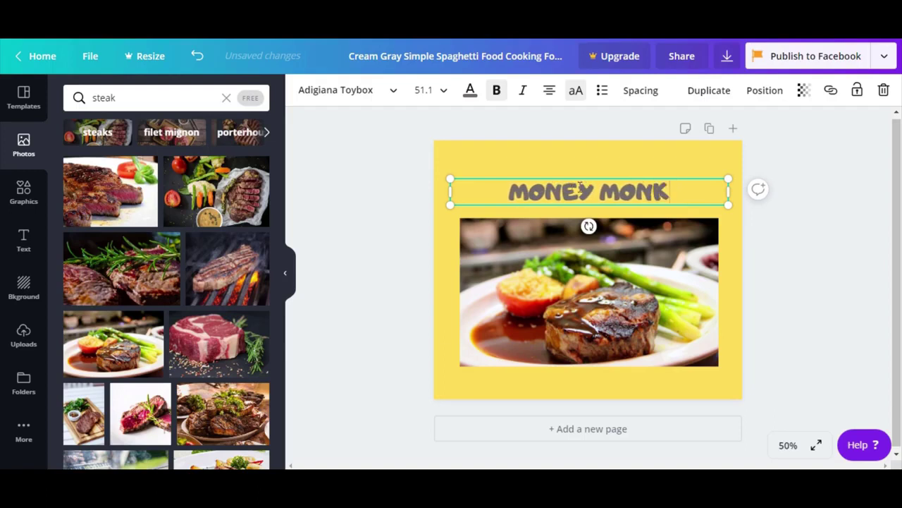
type("EY STEAK HOUAE")
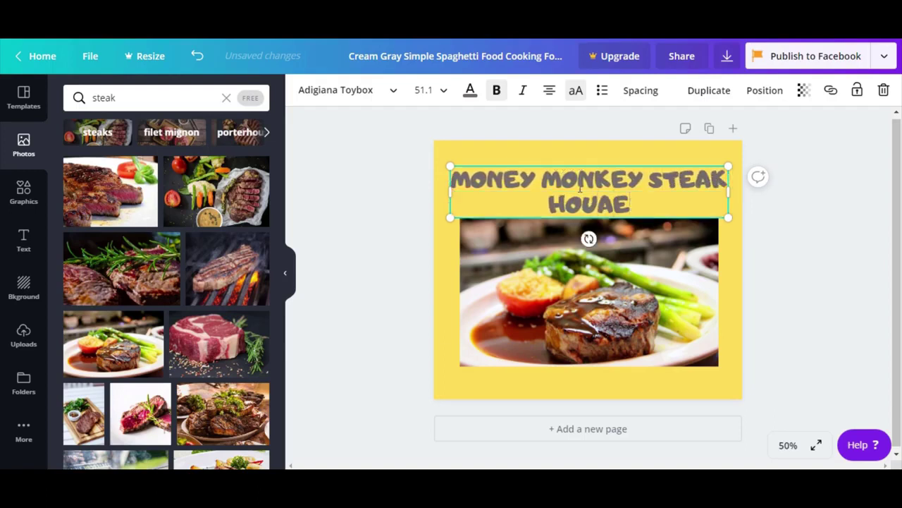
key("BackSpace")
type("SE")
key("BackSpace")
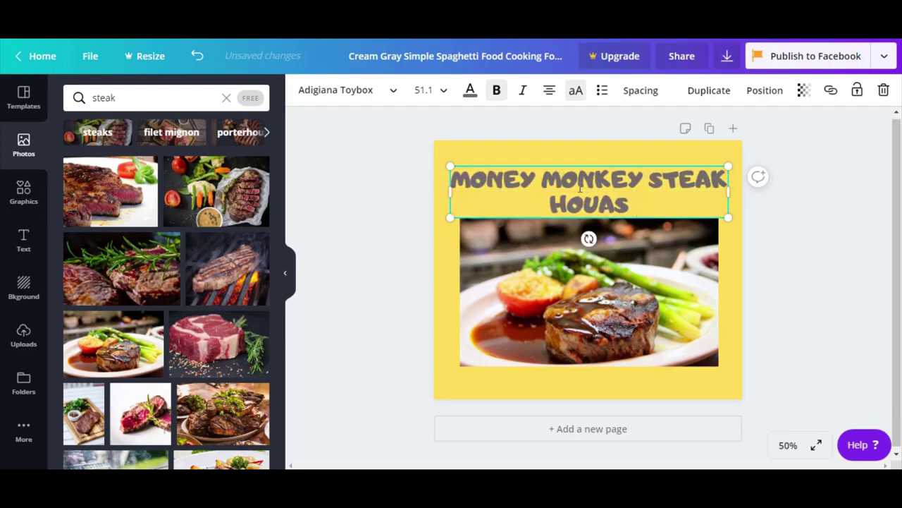
type("E")
key("BackSpace")
key("BackSpace")
key("BackSpace")
type("SE")
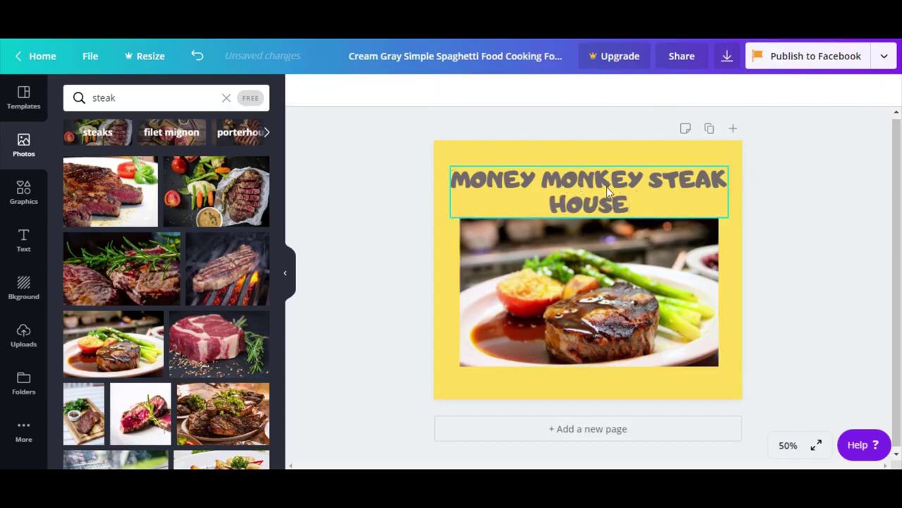
Step: Raise the two-line heading toward the design's top edge and move the steak photo up directly beneath it
left_click_drag(606, 186, 598, 175)
left_click(611, 288)
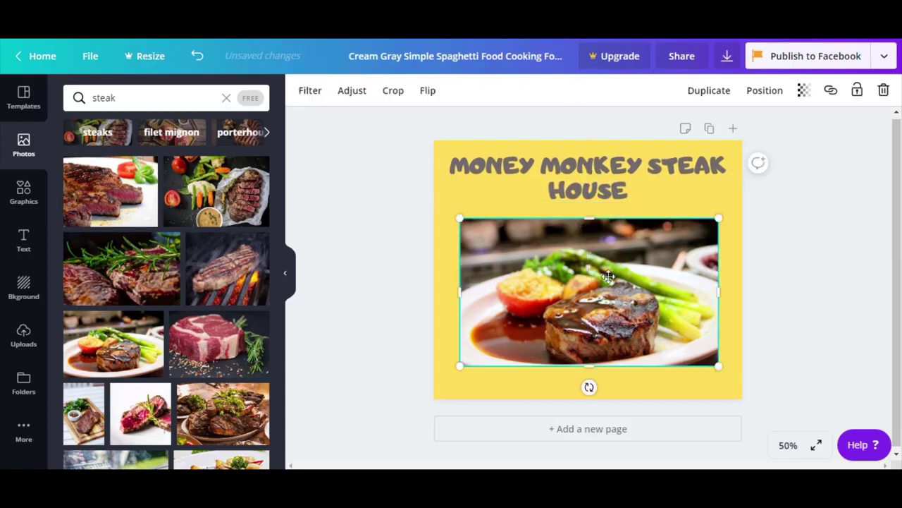
mouse_move(611, 288)
left_mouse_down()
mouse_move(619, 274)
mouse_move(610, 274)
left_mouse_up()
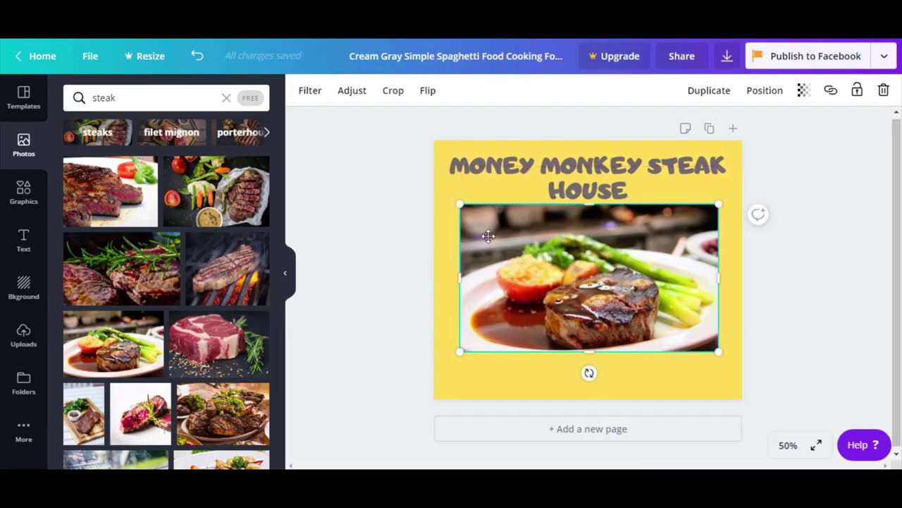
left_click(381, 225)
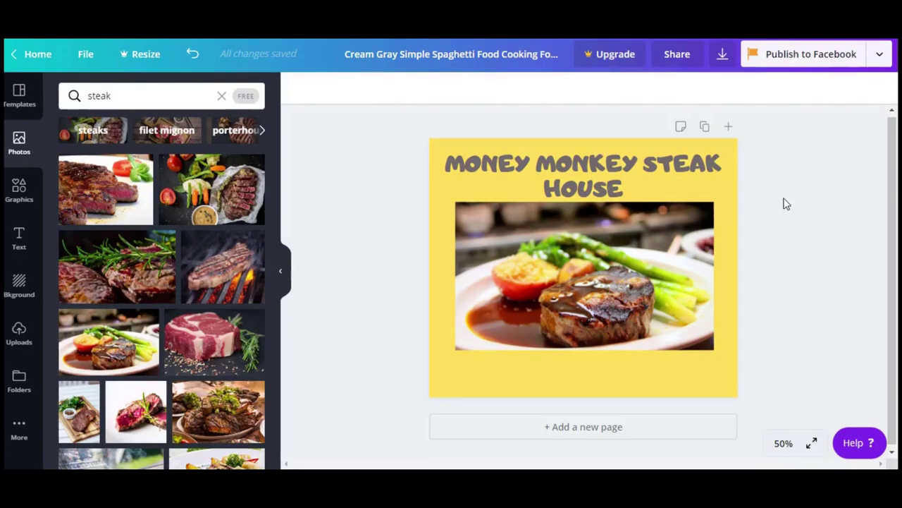
Step: Color the entire heading text white and shift the heading slightly up, away from the photo
double_click(579, 185)
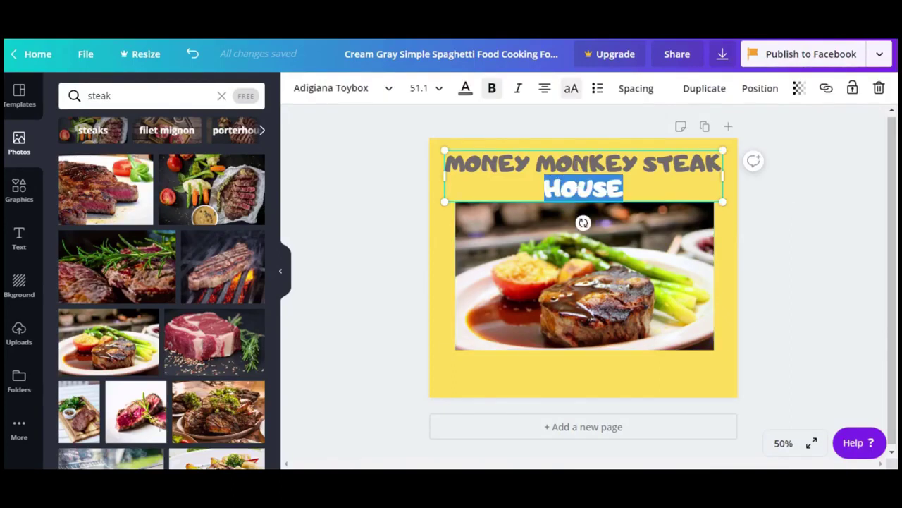
key("ctrl+a")
left_click(465, 88)
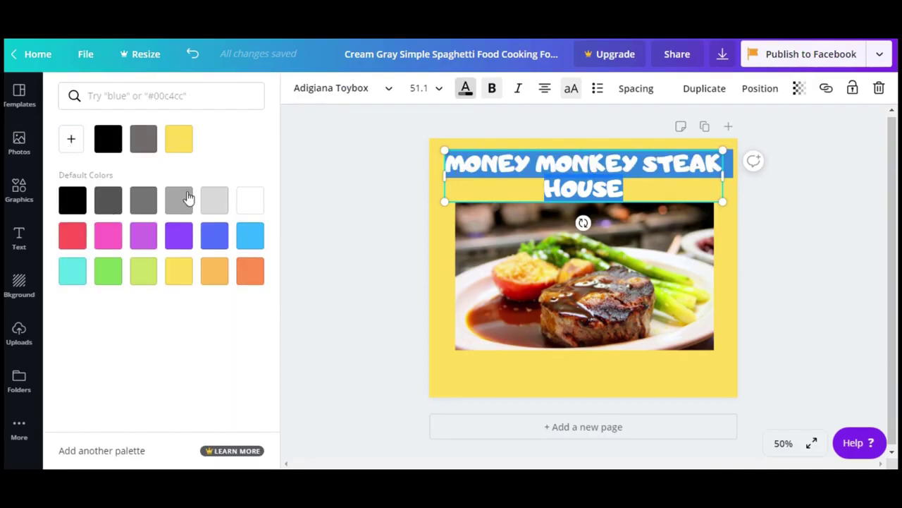
left_click(239, 208)
left_click(588, 182)
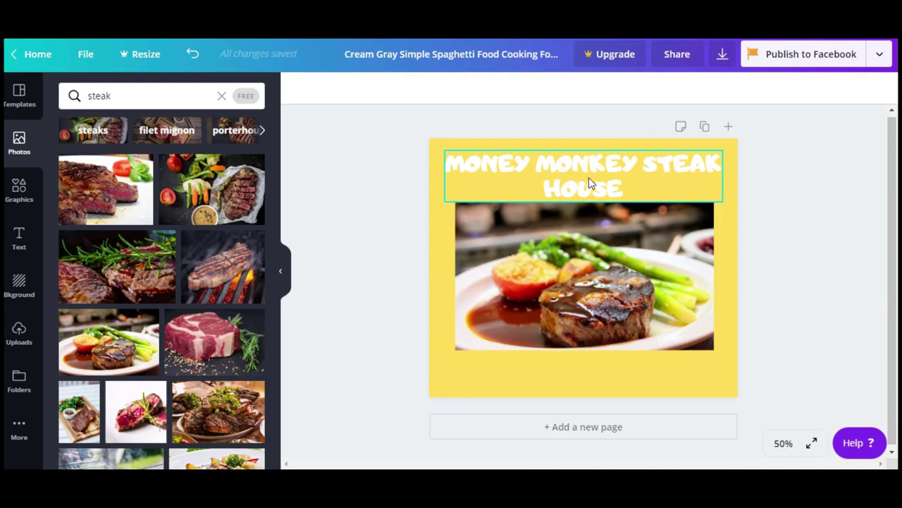
left_click_drag(589, 174, 589, 169)
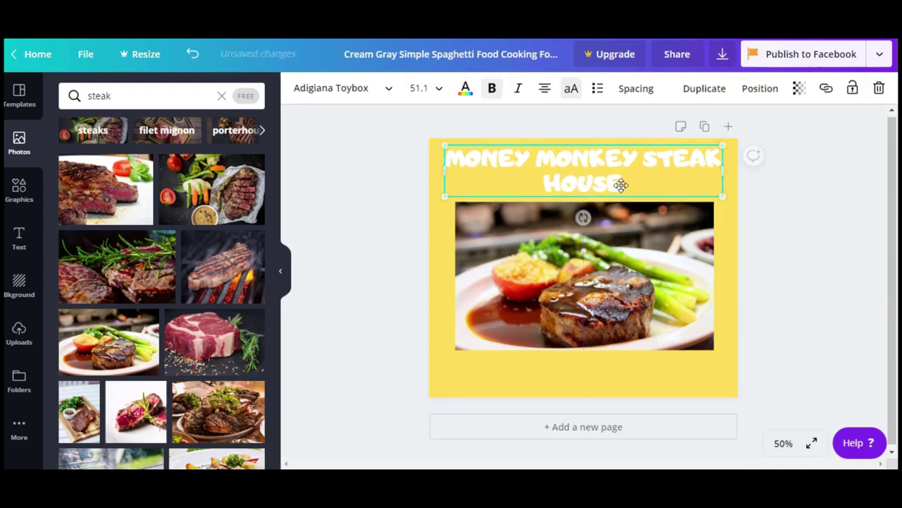
left_click(800, 242)
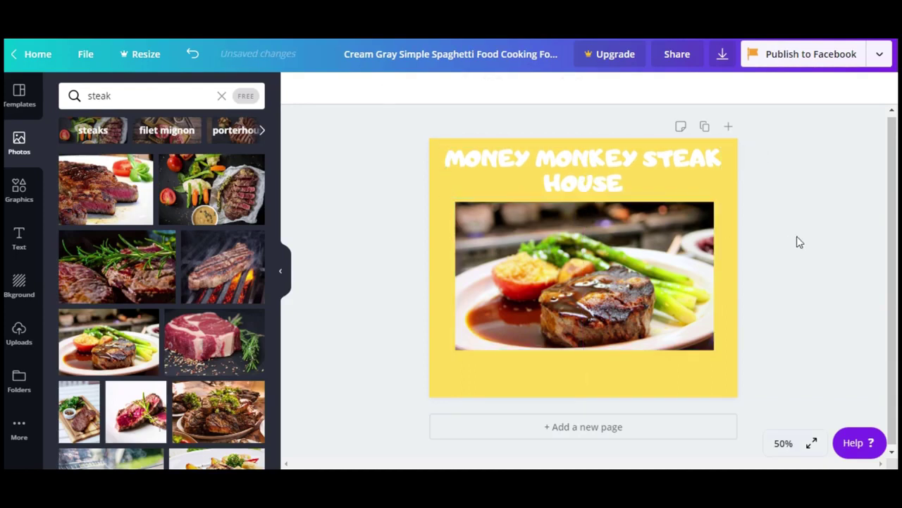
Step: Duplicate the white heading, place the copy almost exactly over the original and color it dark red #761313
left_click(587, 180)
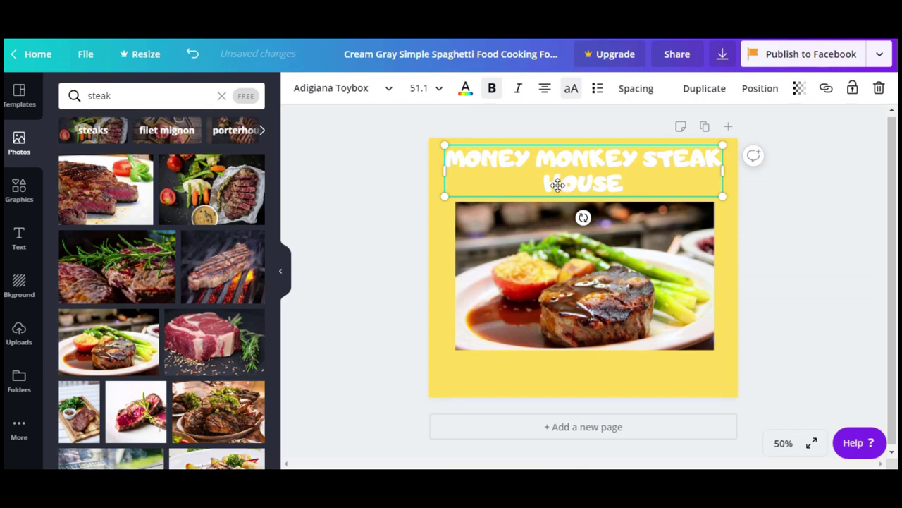
left_click(700, 89)
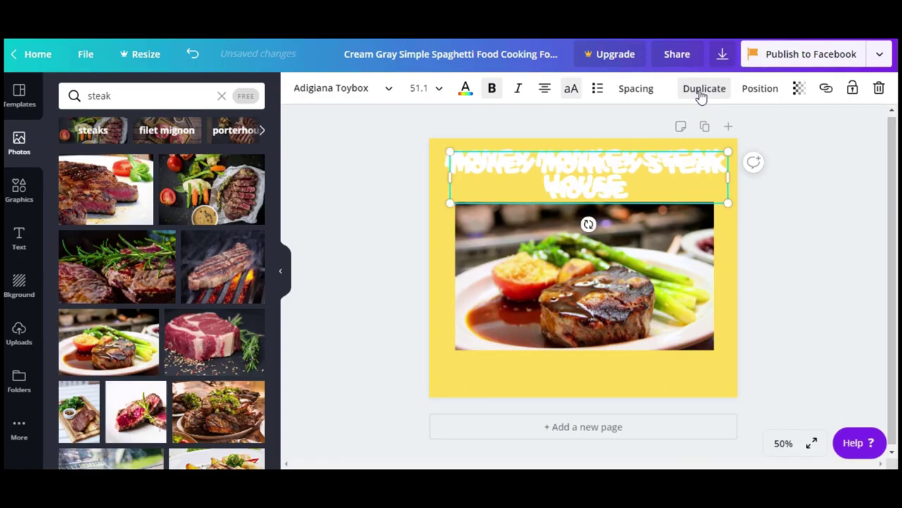
left_click(700, 89)
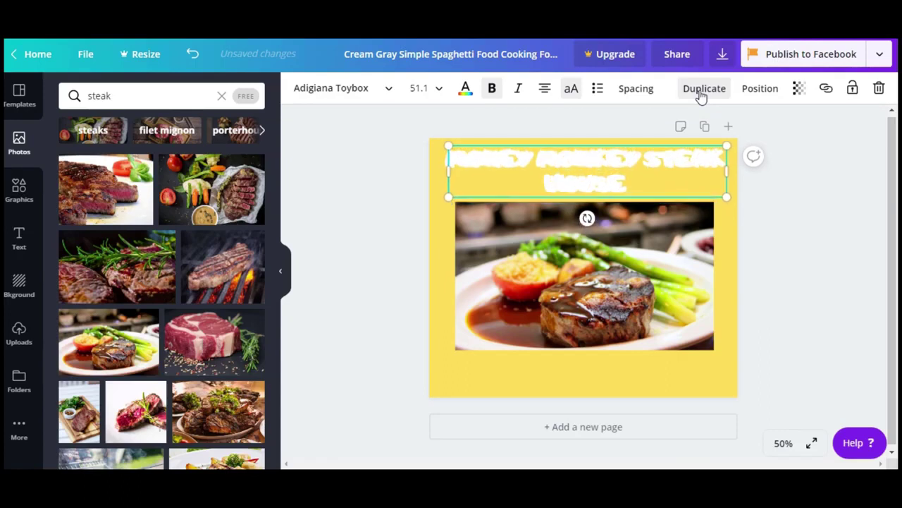
left_click(465, 89)
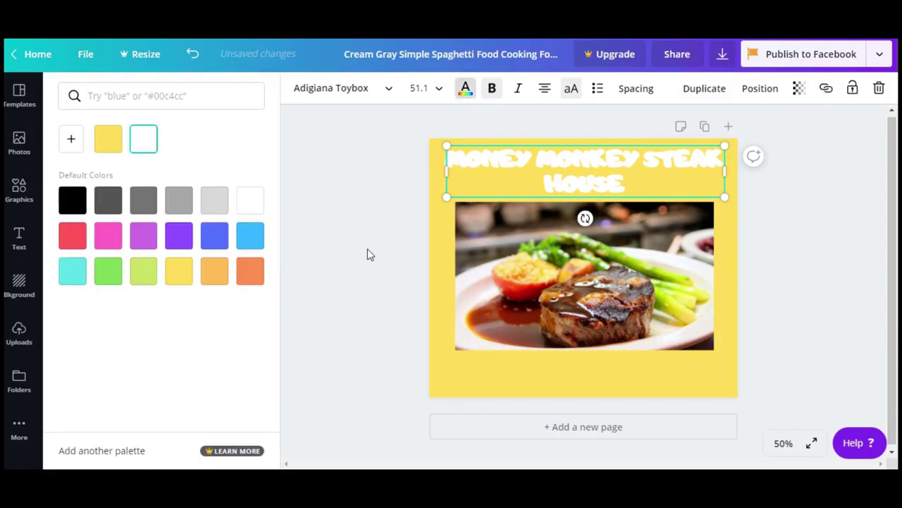
left_click(70, 139)
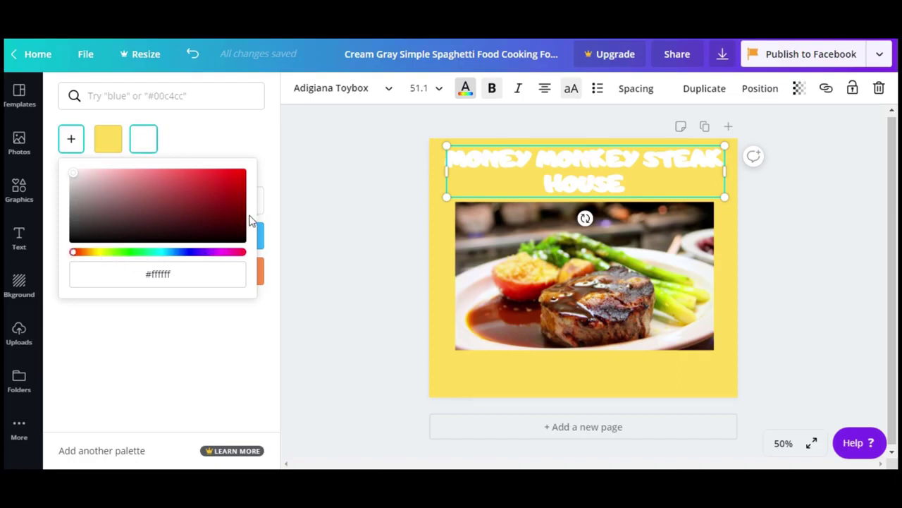
left_click(219, 211)
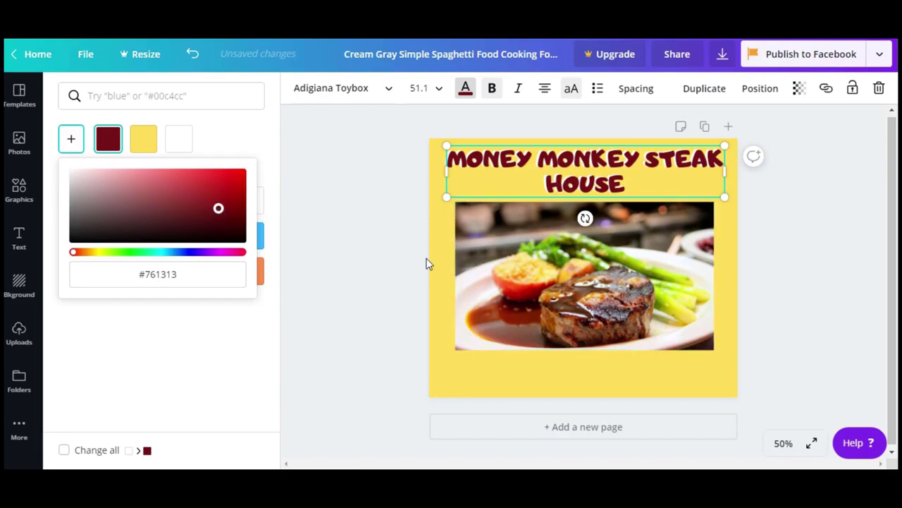
left_click(344, 209)
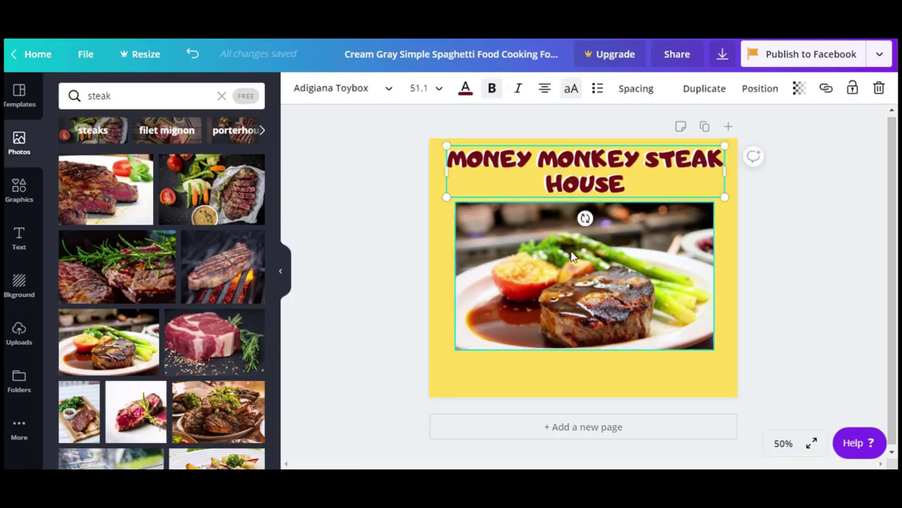
Step: Nudge the dark red heading copy slightly left of the white one so the white text forms a shadow behind it
key("Left")
key("Left")
key("Left")
key("Left")
key("Left")
key("Left")
key("Left")
key("Left")
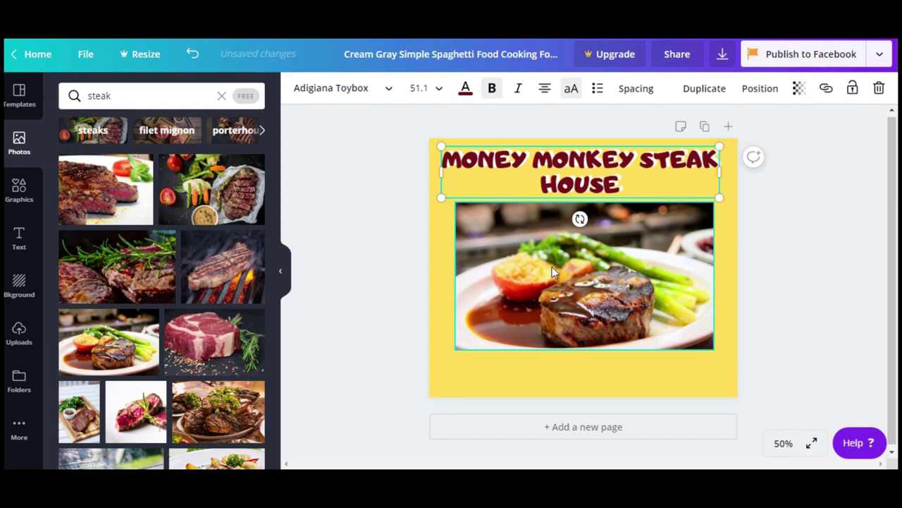
key("Up")
key("Up")
key("Up")
key("Up")
key("Up")
key("Right")
key("Right")
key("Right")
key("Right")
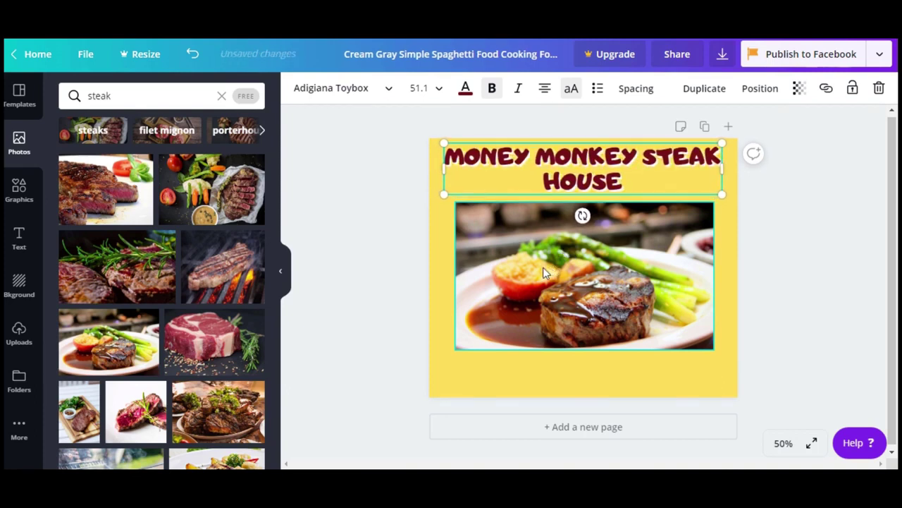
key("Down")
key("Down")
key("Down")
key("Down")
key("Down")
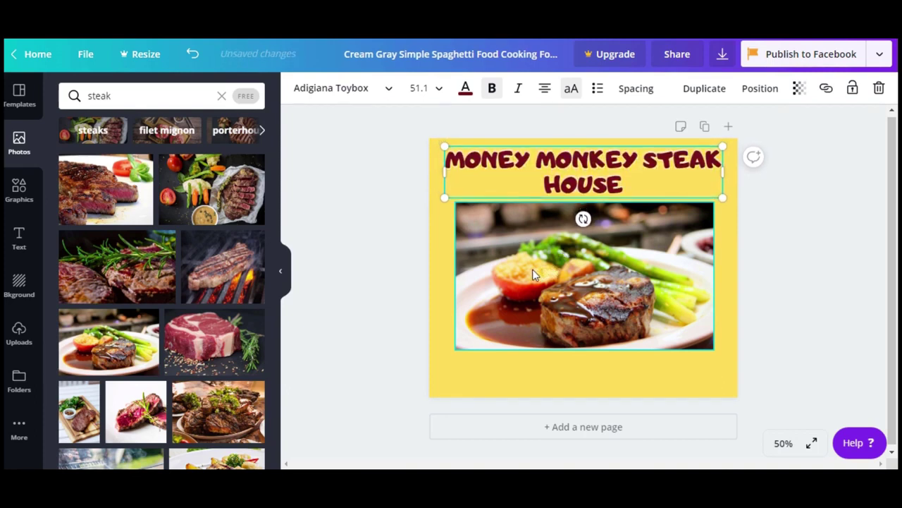
key("Left")
key("Left")
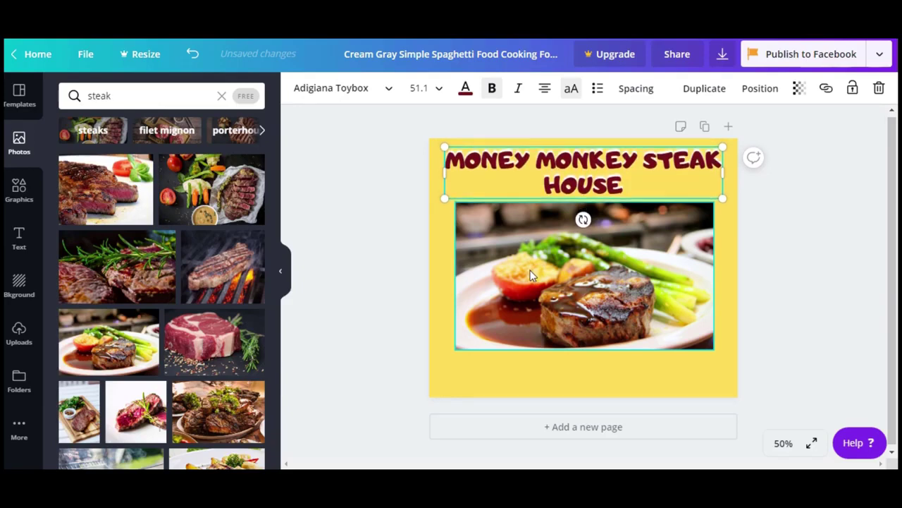
key("Left")
key("Left")
key("Left")
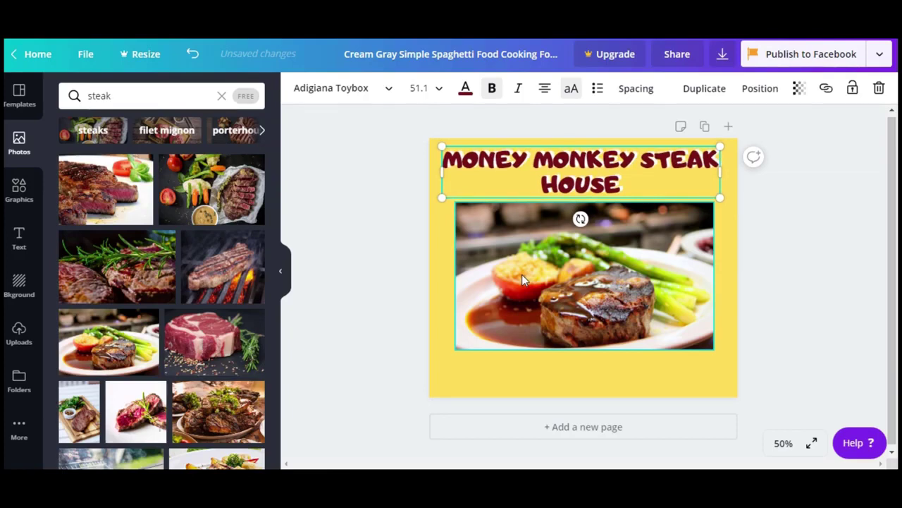
left_click(807, 272)
Step: Enlarge the steak photo to about 866 by 495 and center it beneath the heading
left_click_drag(589, 286, 570, 281)
left_click_drag(696, 349, 721, 367)
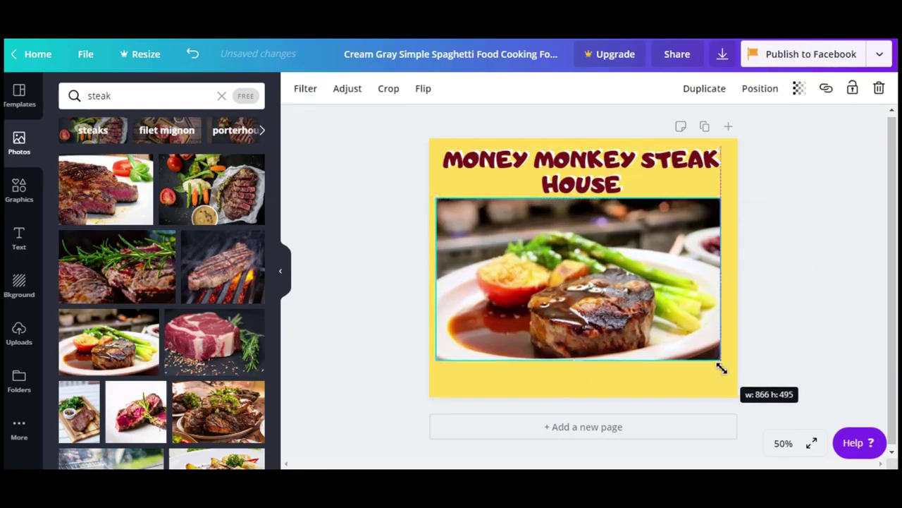
left_click_drag(662, 299, 676, 298)
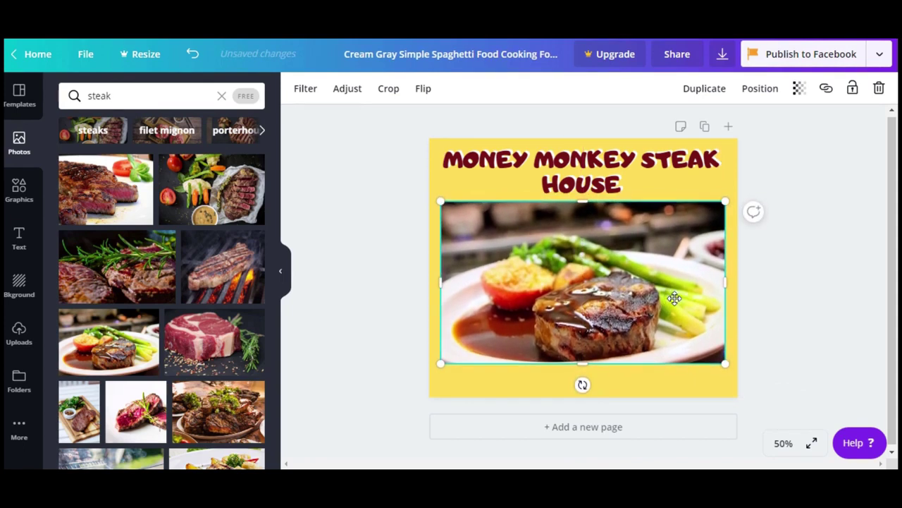
left_click(357, 236)
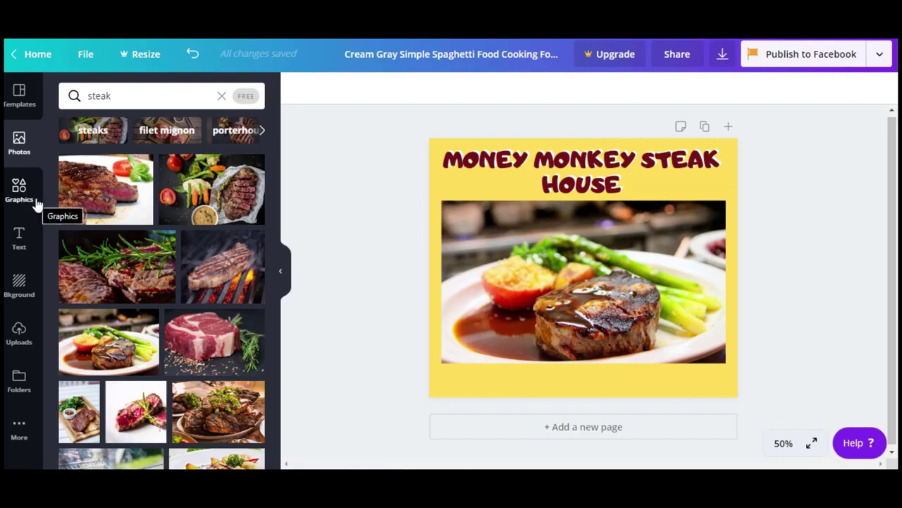
Step: Add a new heading text box, place it centered below the steak photo and select its text
left_click(19, 243)
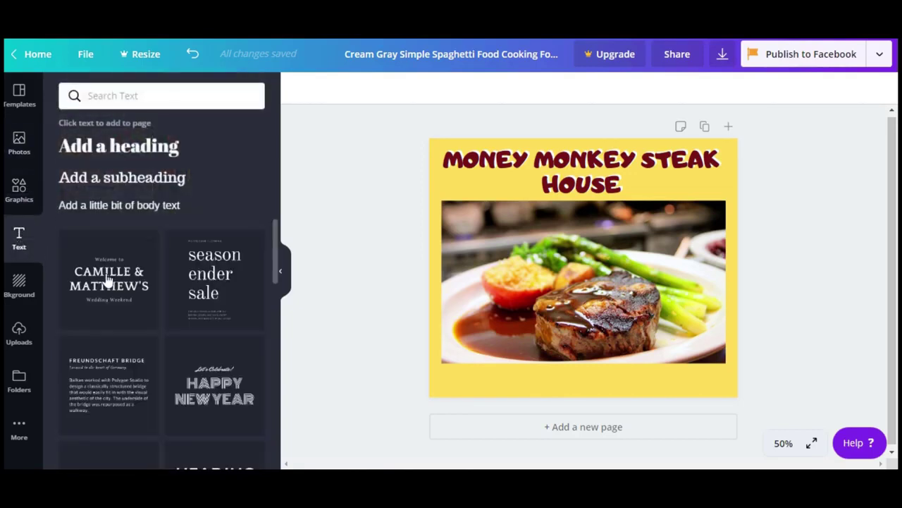
scroll(139, 298, "down", 3)
scroll(158, 335, "down", 3)
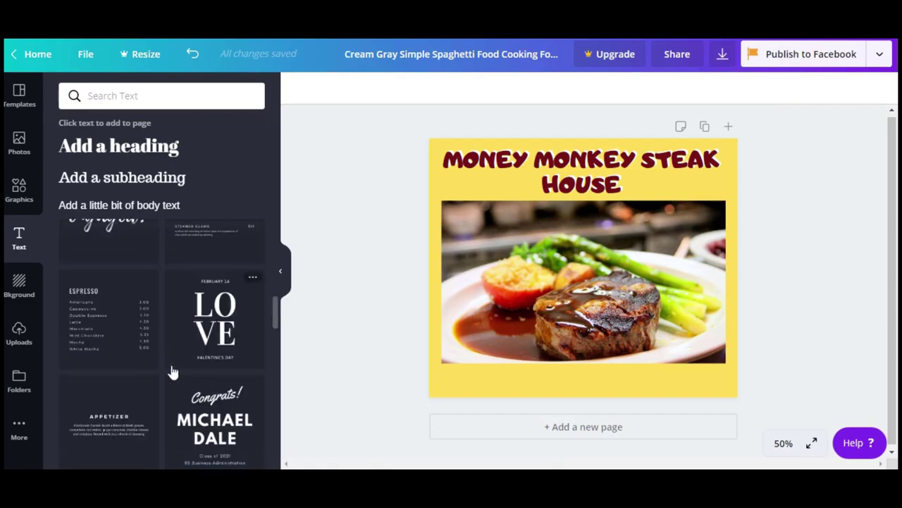
scroll(198, 384, "down", 3)
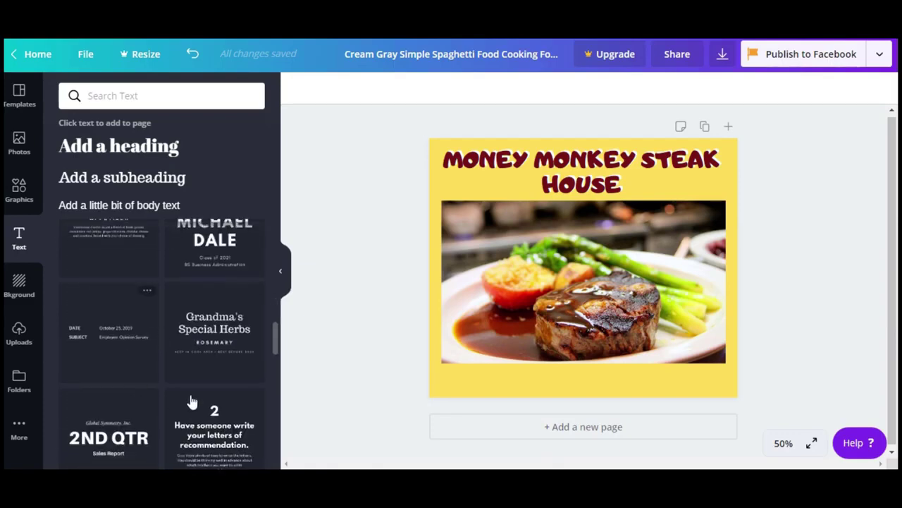
scroll(156, 358, "up", 10)
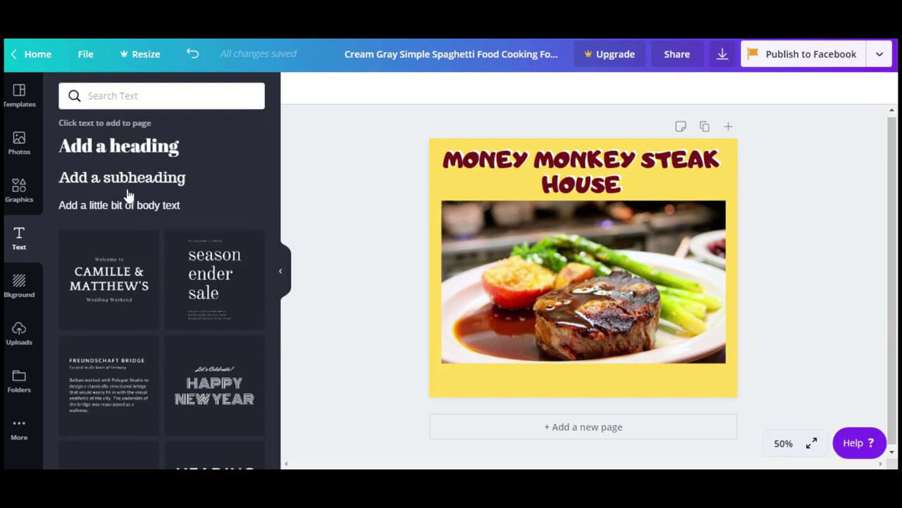
left_click(118, 153)
left_click(754, 266)
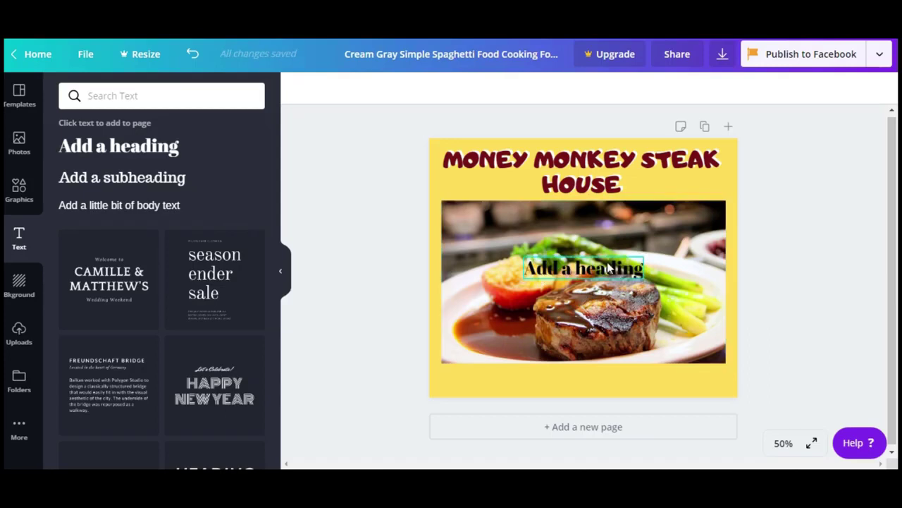
left_click_drag(610, 268, 603, 380)
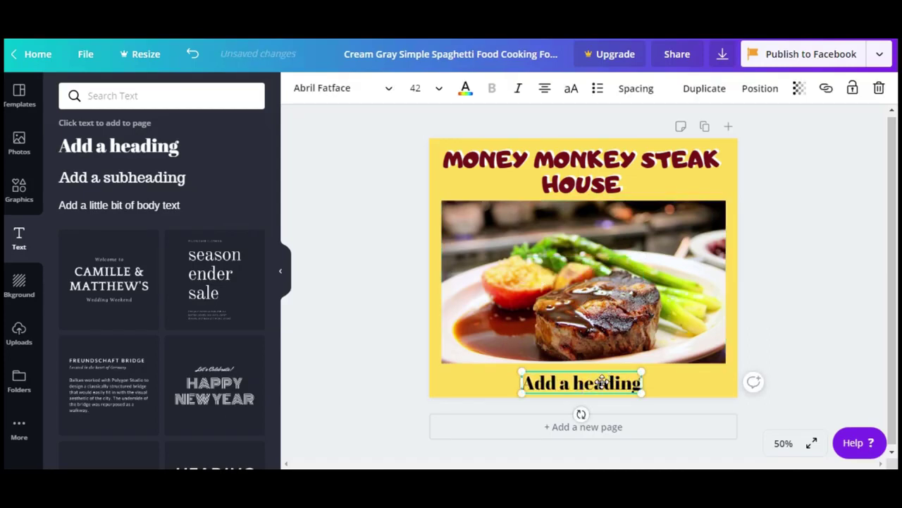
double_click(603, 380)
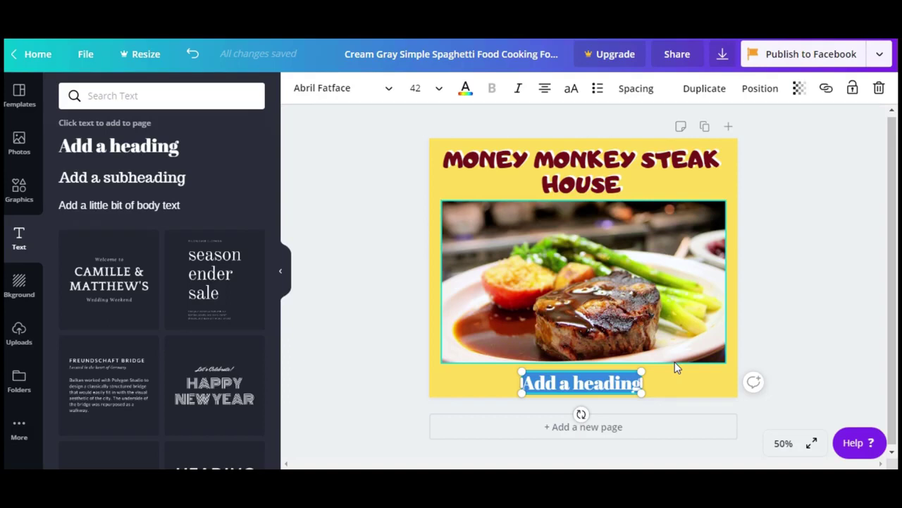
Step: Replace the placeholder text below the steak photo with "Click Here To Watch The Menu"
type("Click")
type("Here")
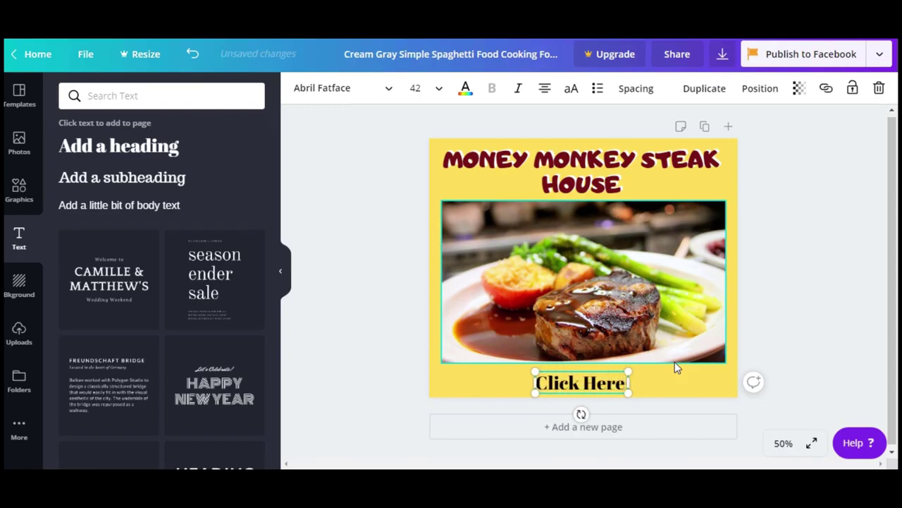
type(" To")
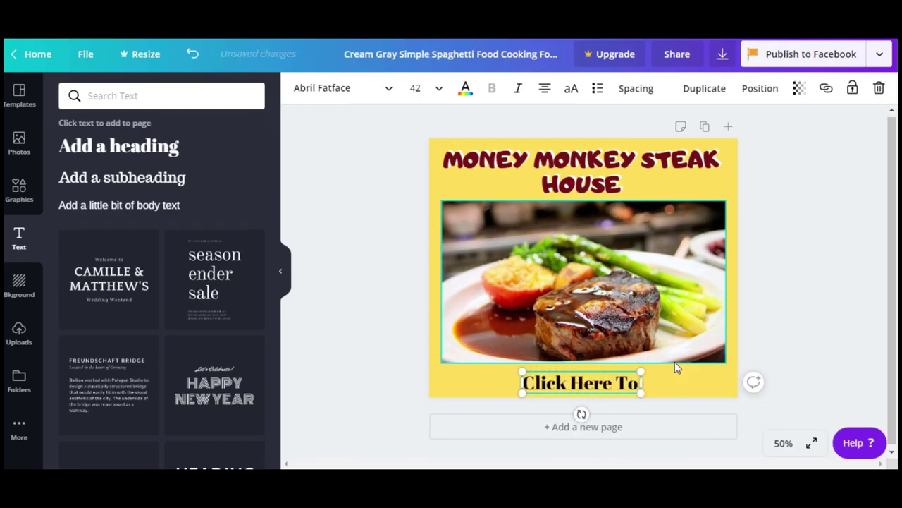
type(" Watch The")
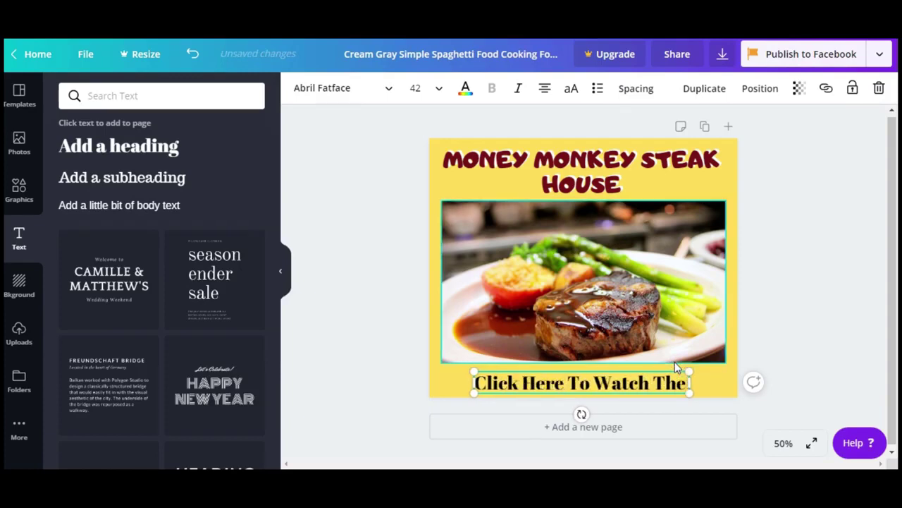
type(" Menu")
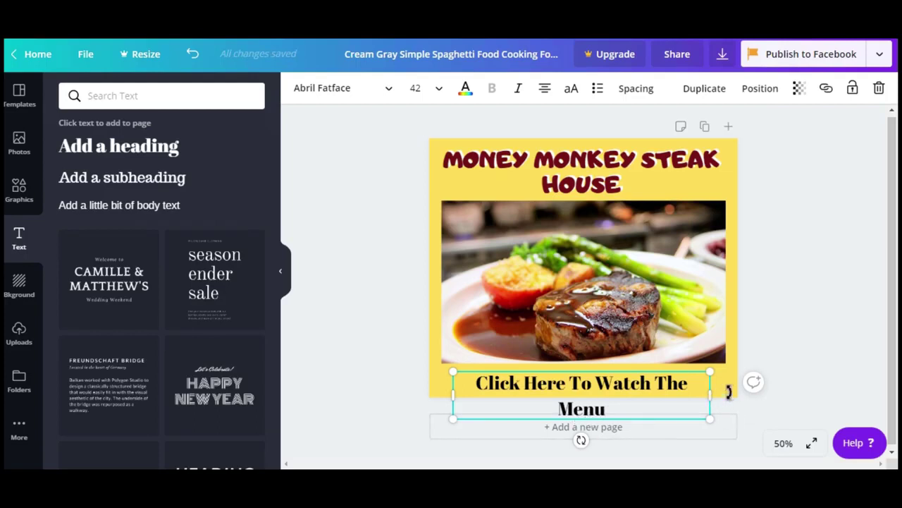
Step: Widen the menu text box so the words fit on one line and enlarge the text to size 45.2
left_click_drag(729, 391, 763, 379)
left_click_drag(655, 397, 620, 382)
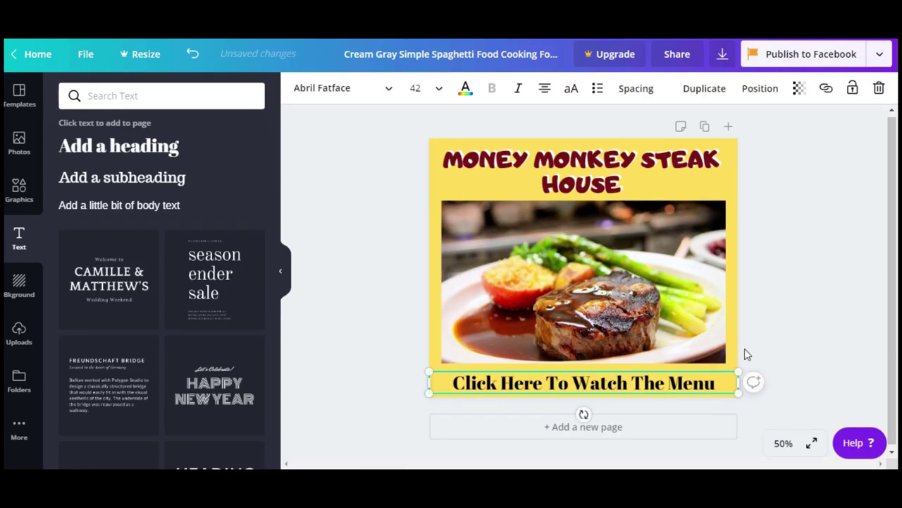
left_click_drag(738, 366, 761, 346)
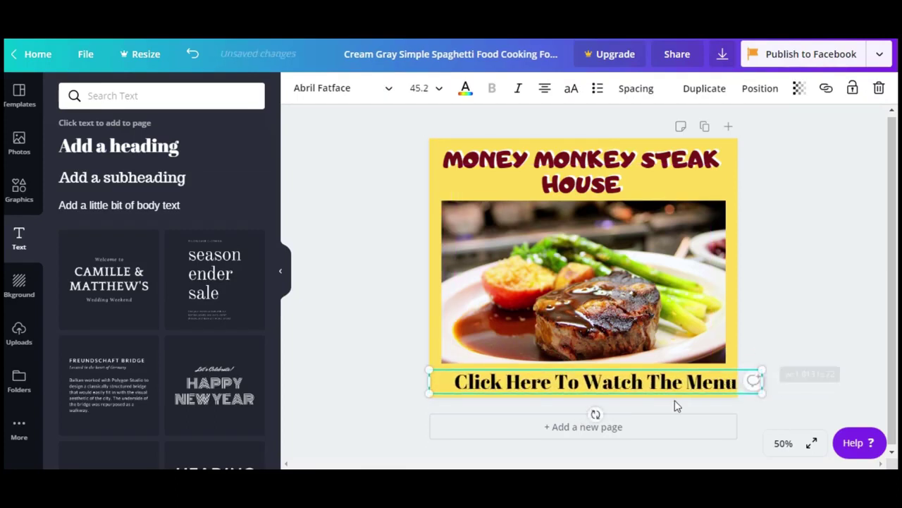
Step: Center the menu text horizontally beneath the steak photo and nudge it down into the yellow strip
mouse_move(690, 383)
left_mouse_down()
mouse_move(670, 378)
mouse_move(677, 375)
left_mouse_up()
key("Down")
key("Down")
key("Down")
key("Down")
key("Down")
key("Down")
key("Down")
key("Down")
key("Down")
key("Down")
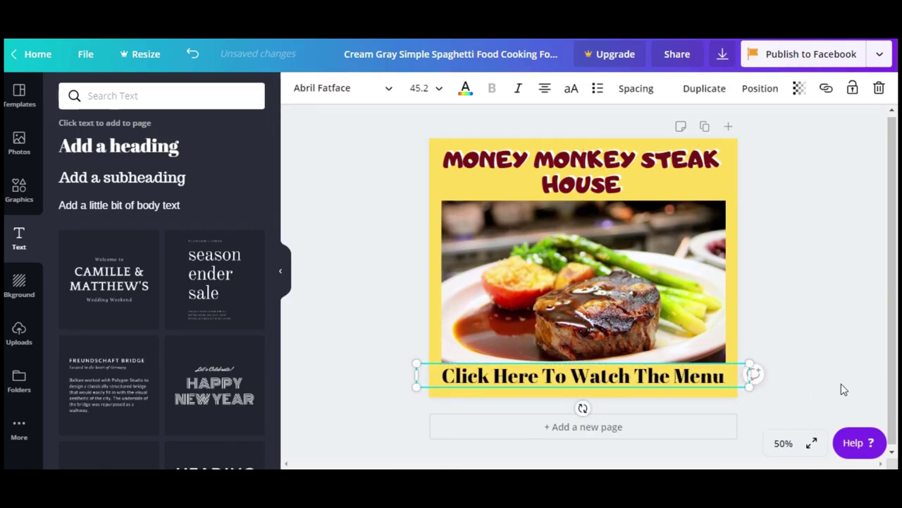
key("Down")
key("Down")
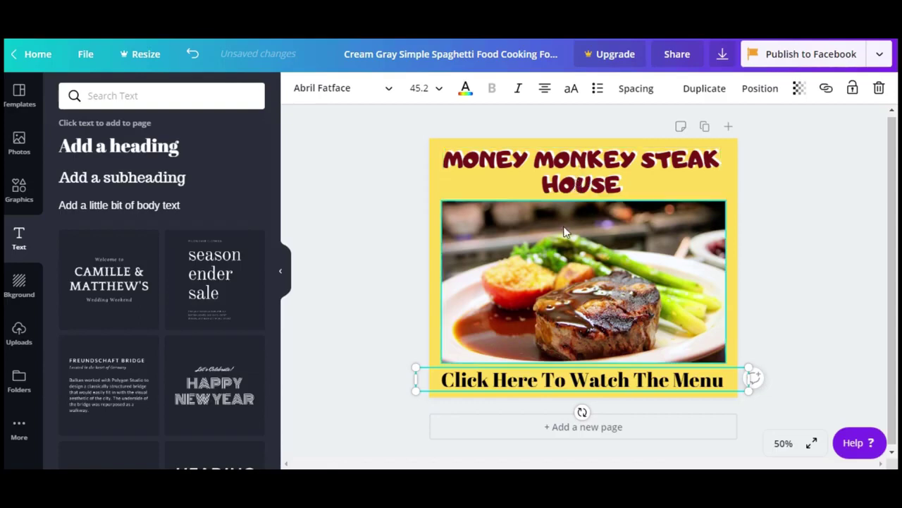
Step: Change the font of the "Click Here To Watch The Menu" text to Adigiana Toybox
triple_click(554, 380)
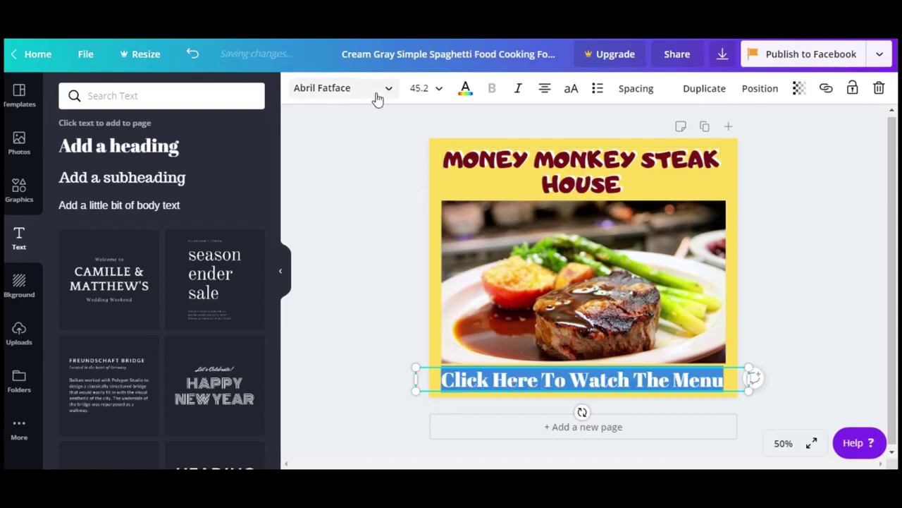
left_click(378, 93)
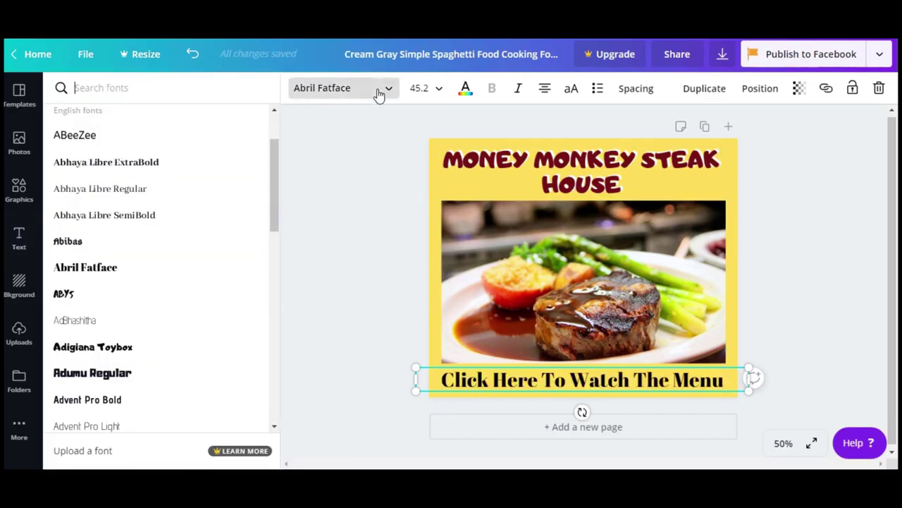
left_click(157, 360)
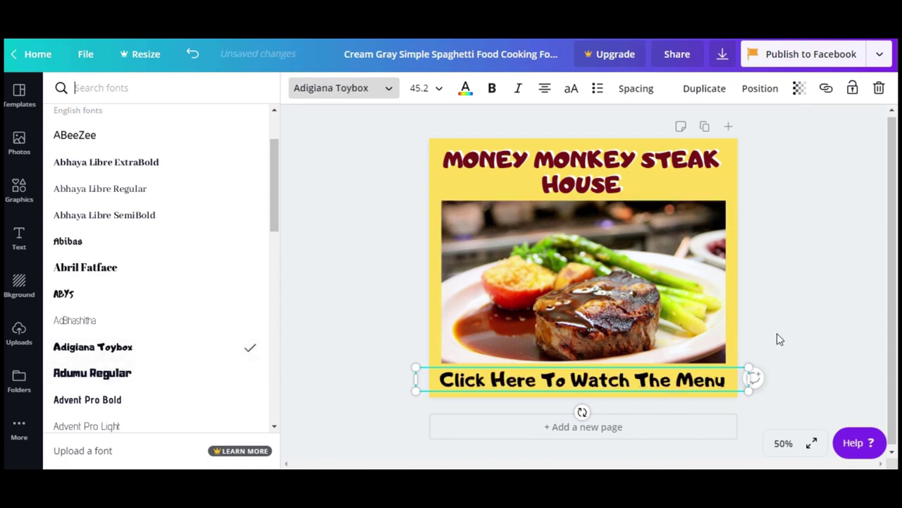
left_click(819, 310)
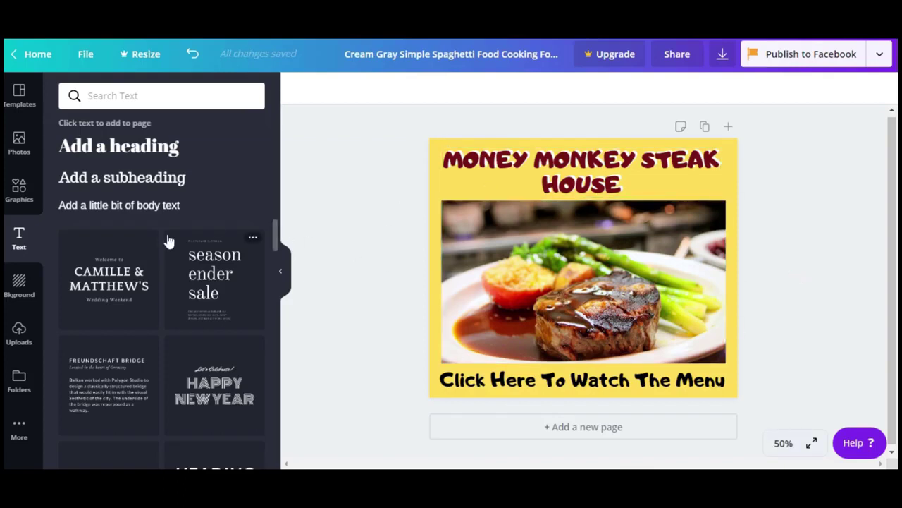
left_click(21, 202)
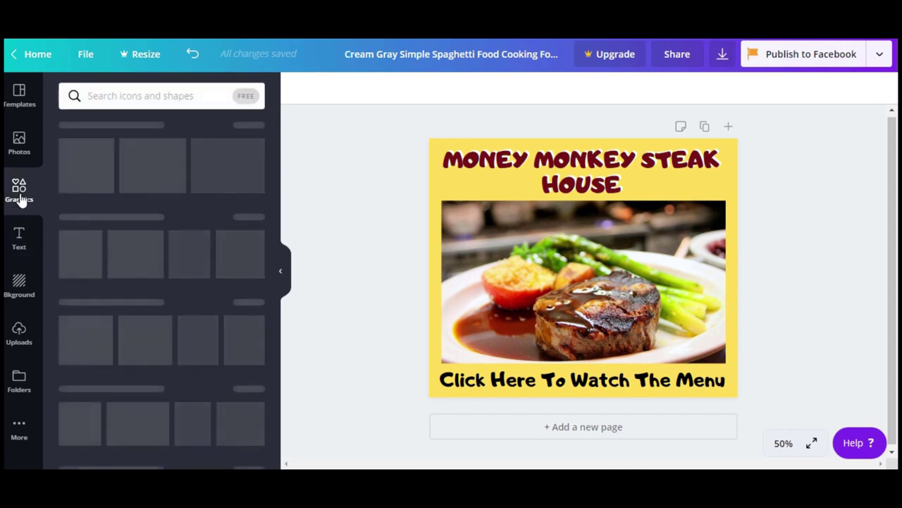
left_click(19, 148)
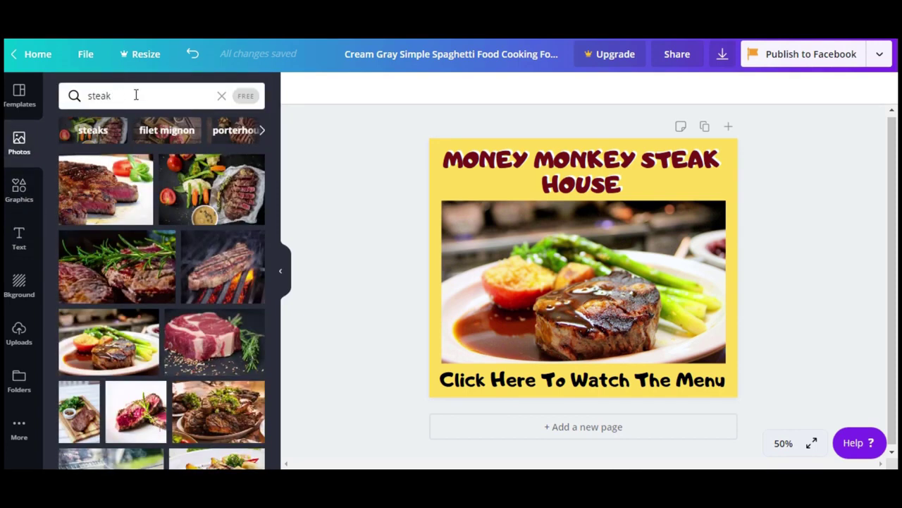
left_click(222, 96)
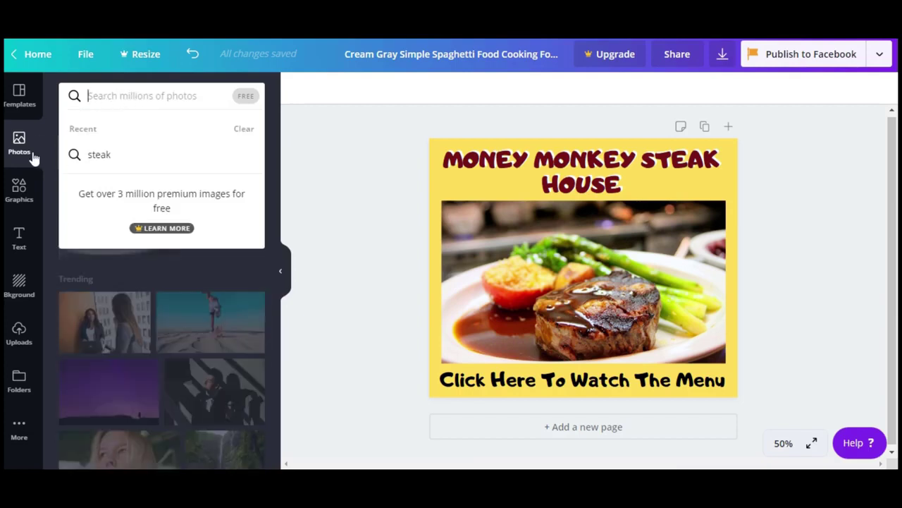
Step: Try a shrunken pink ice cream cone sticker over the steak photo's upper right corner, and delete it
left_click(19, 190)
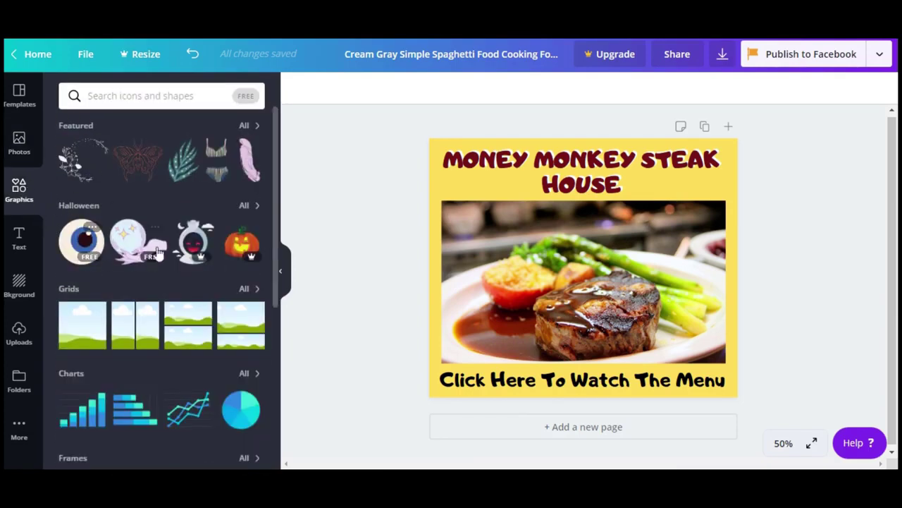
scroll(157, 257, "down", 3)
scroll(157, 275, "down", 3)
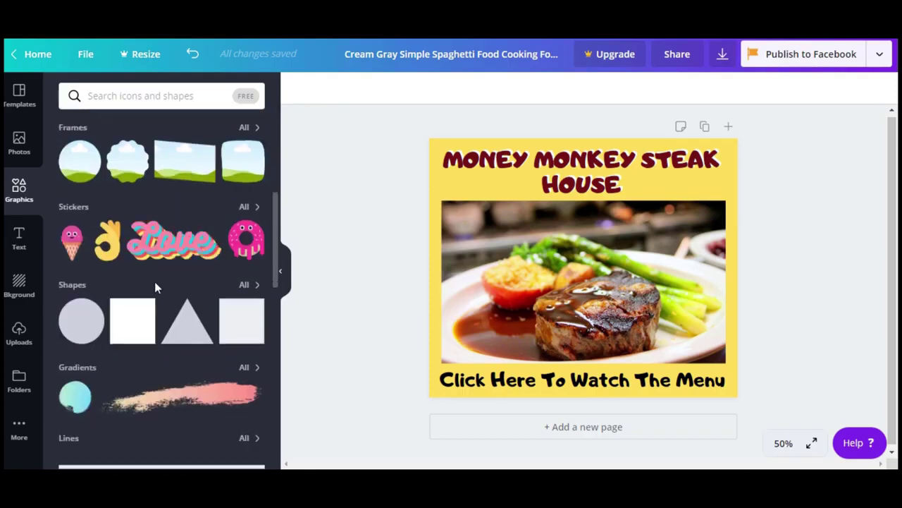
scroll(106, 253, "up", 1)
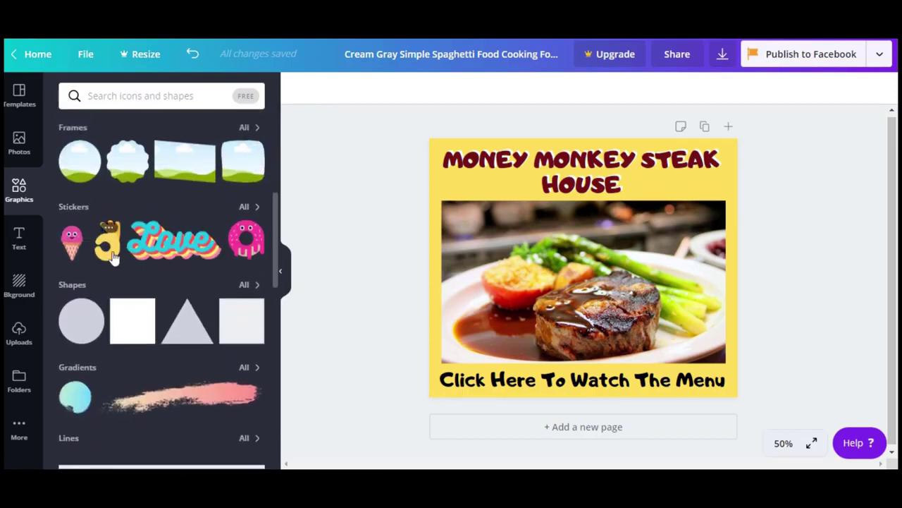
left_click(72, 240)
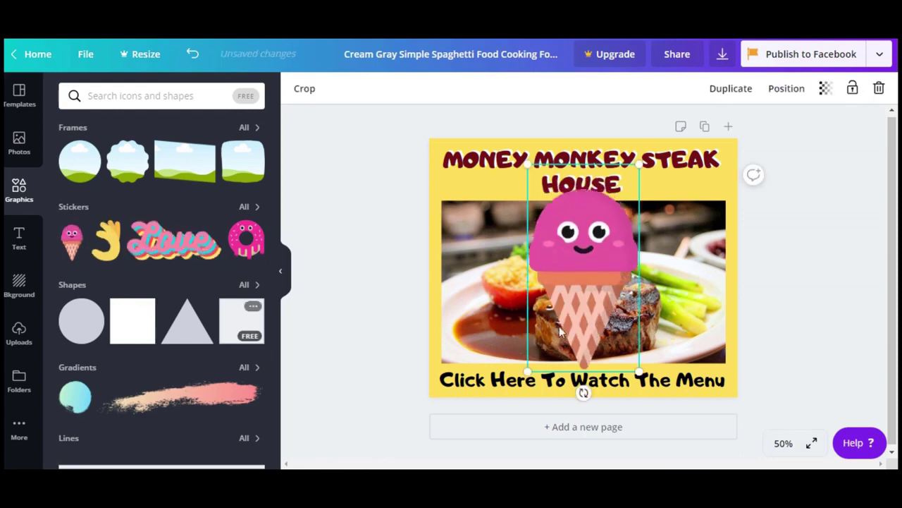
left_click_drag(659, 179, 596, 278)
left_click_drag(566, 324, 686, 226)
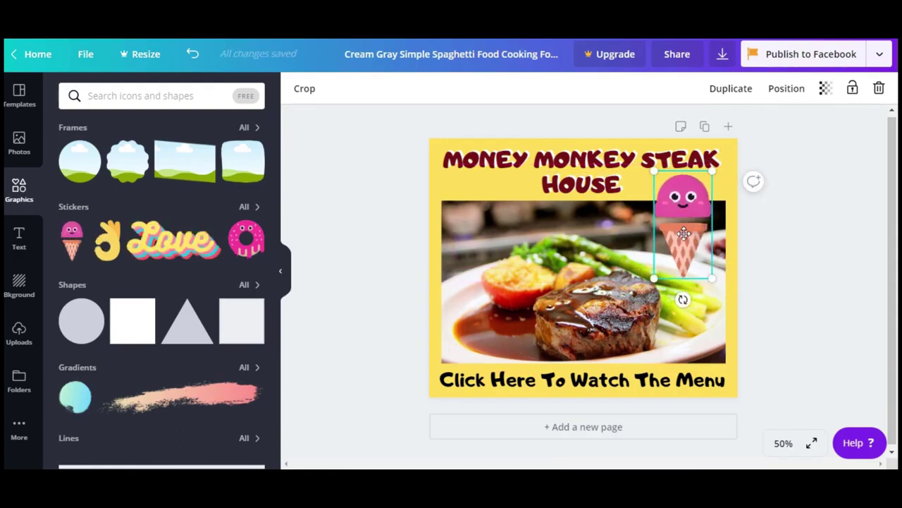
key("Delete")
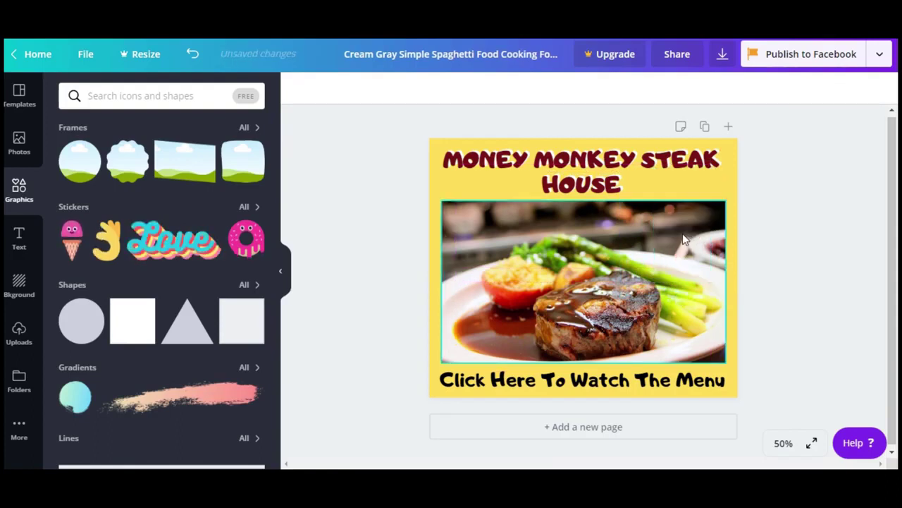
Step: Search the graphics library for "steak" and look through the illustrations
scroll(175, 328, "up", 3)
scroll(174, 322, "up", 3)
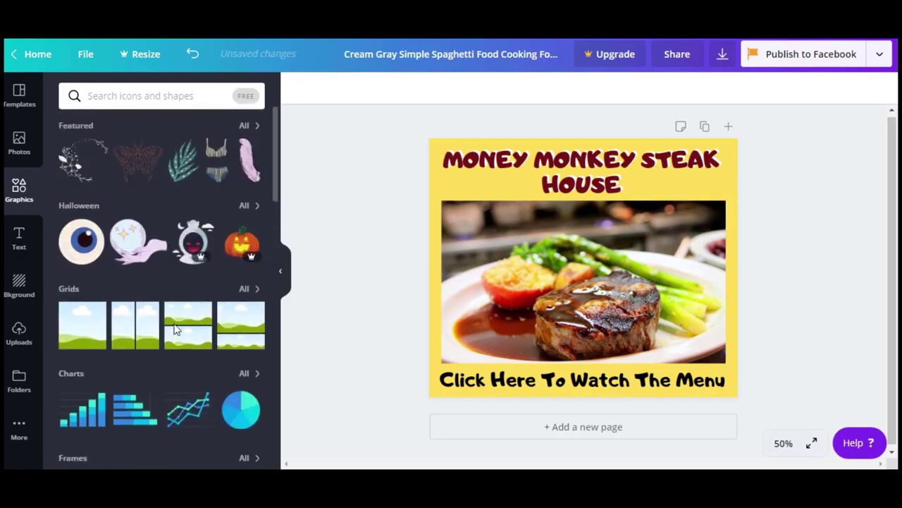
left_click(117, 95)
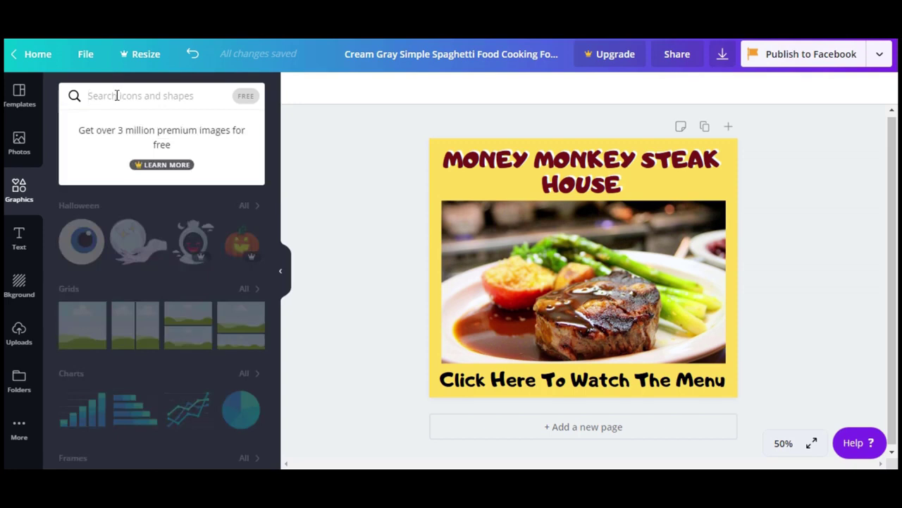
type("steak")
key("Return")
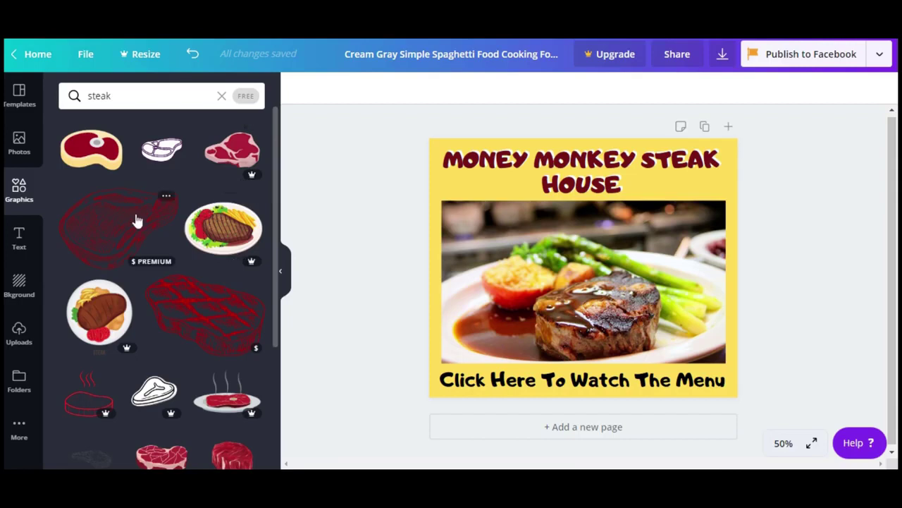
scroll(134, 311, "down", 1)
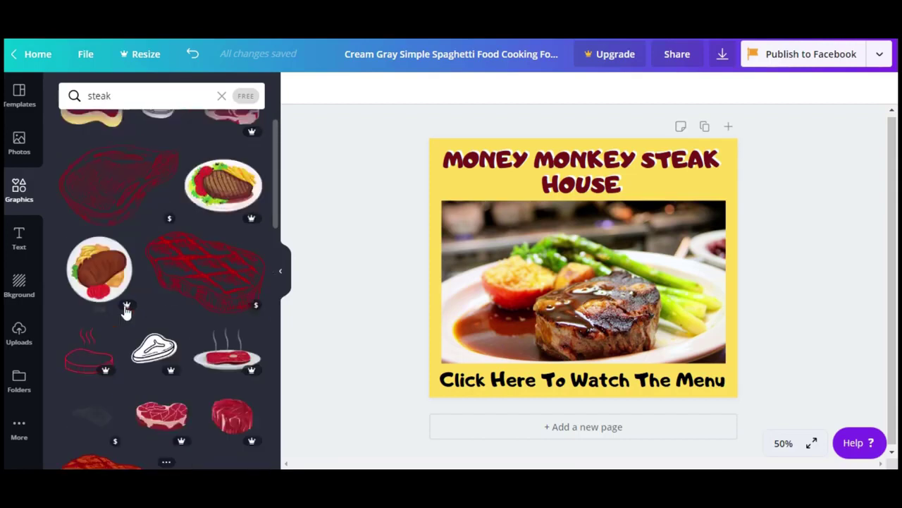
scroll(127, 211, "up", 1)
Step: Search the graphics library for "fork", restrict the results to free items and look through them
left_click(127, 106)
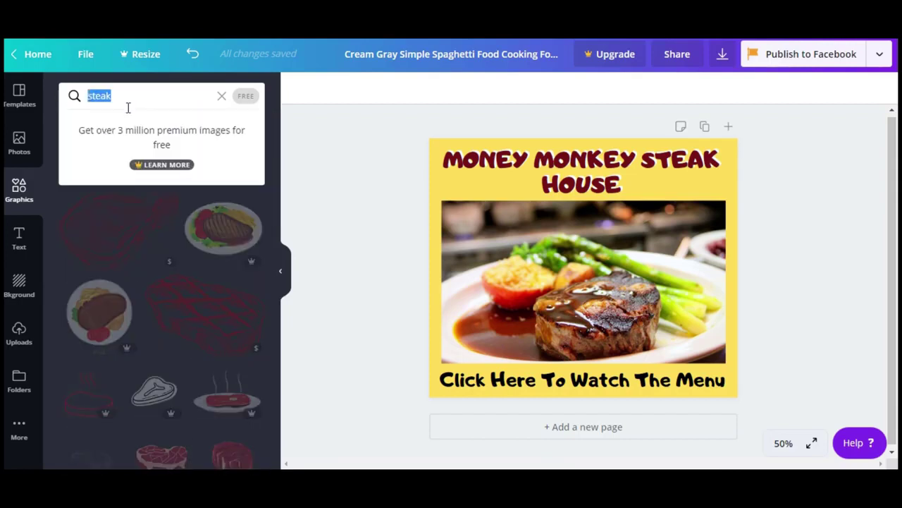
key("Return")
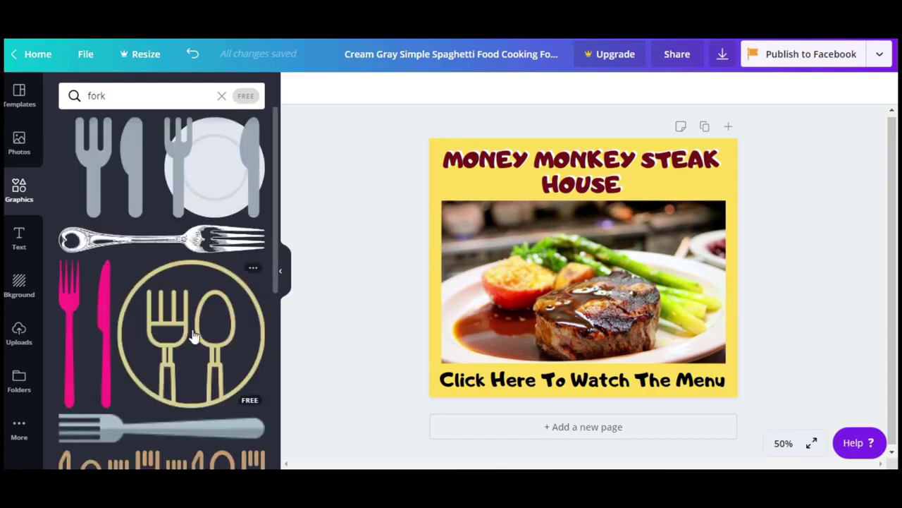
scroll(194, 336, "down", 3)
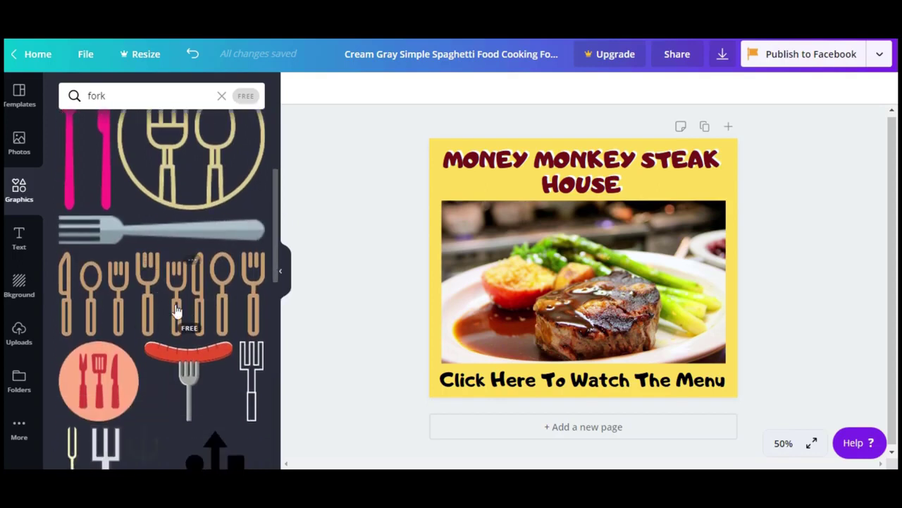
scroll(188, 328, "up", 3)
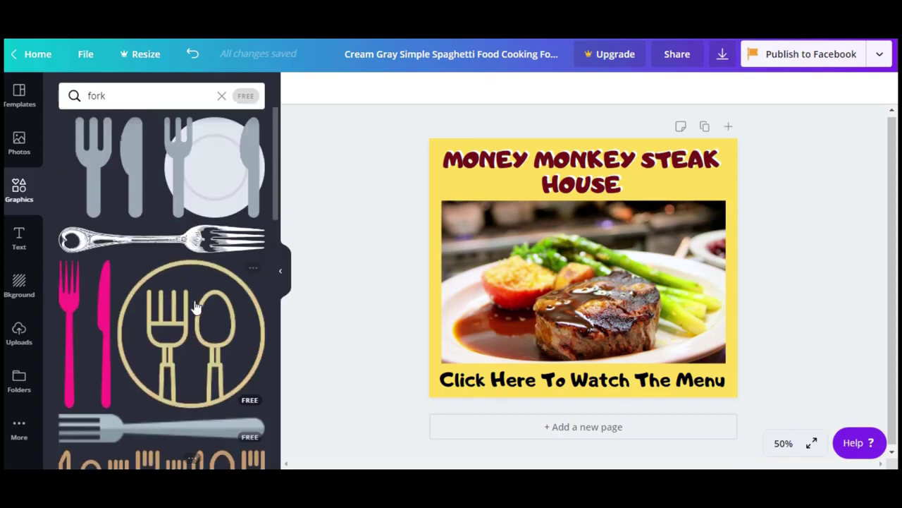
left_click(245, 96)
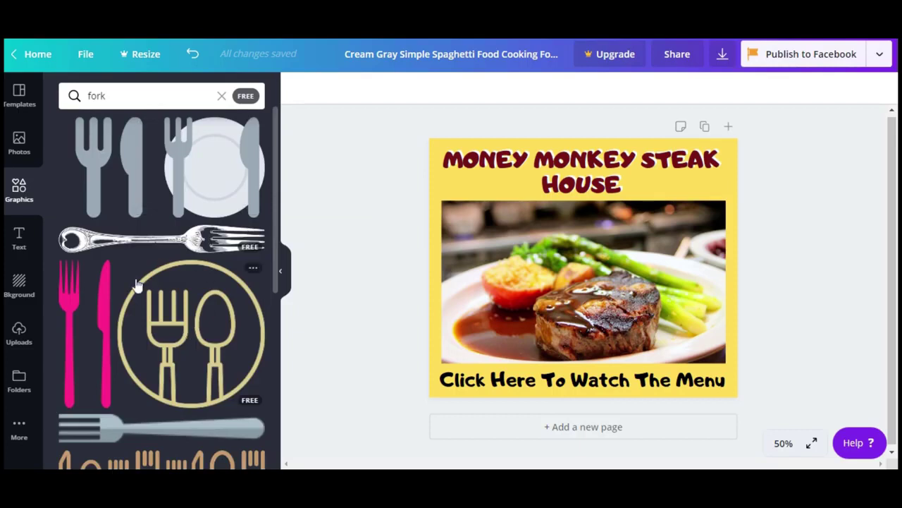
scroll(150, 253, "down", 4)
scroll(155, 255, "down", 1)
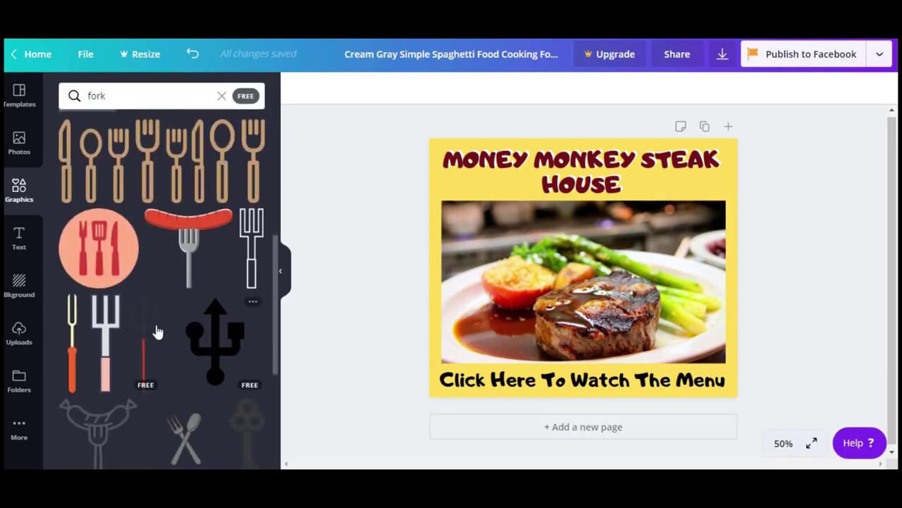
scroll(157, 331, "down", 3)
scroll(157, 337, "down", 1)
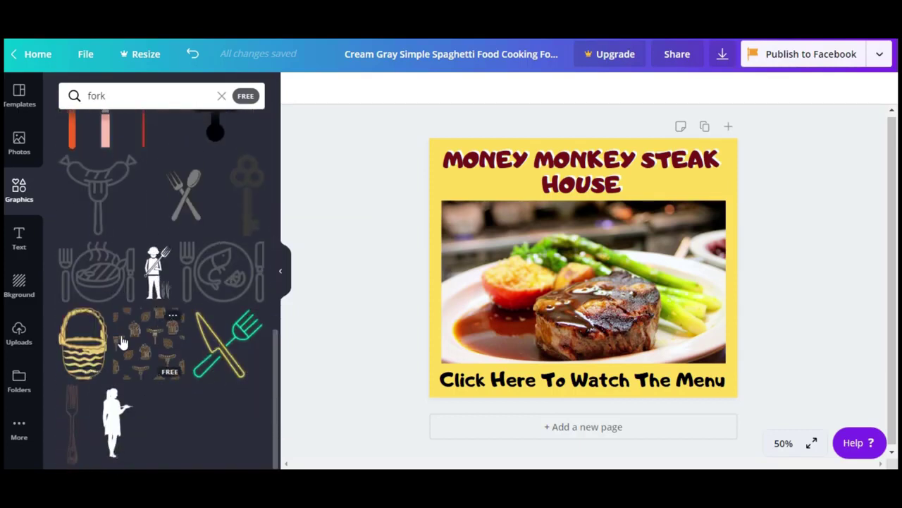
scroll(172, 352, "up", 4)
scroll(175, 360, "up", 5)
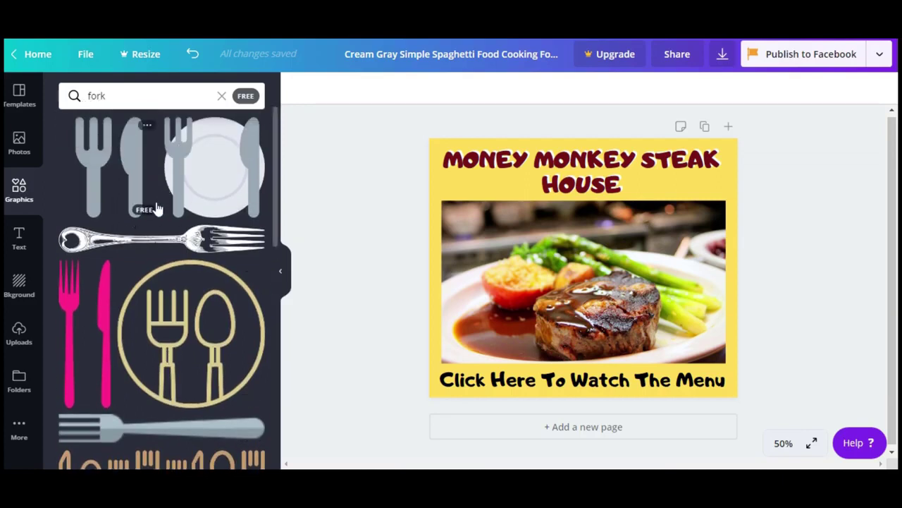
Step: Add the plate with fork and knife graphic, shrink it and place it just right of the word "HOUSE"
left_click(214, 177)
left_click_drag(686, 165, 662, 200)
left_click(820, 423)
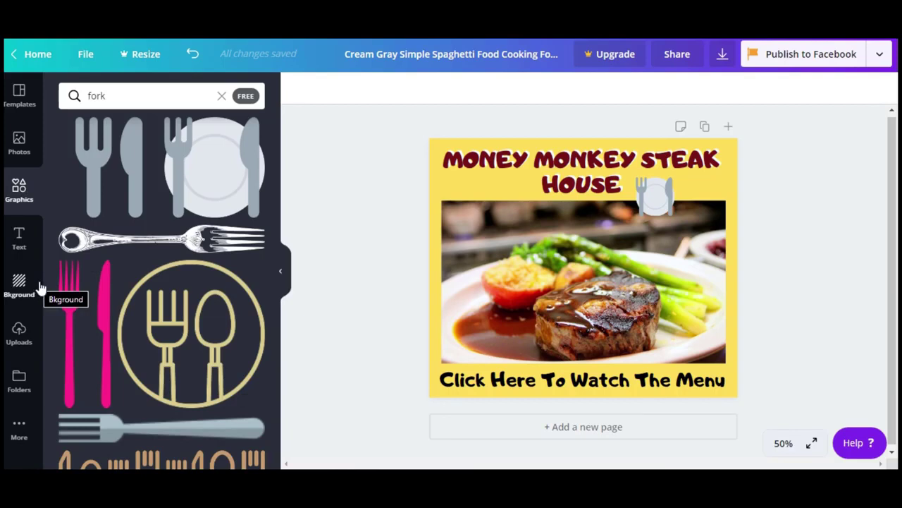
Step: Search the graphics library for "arrow" and look through the free arrow designs
left_click(142, 103)
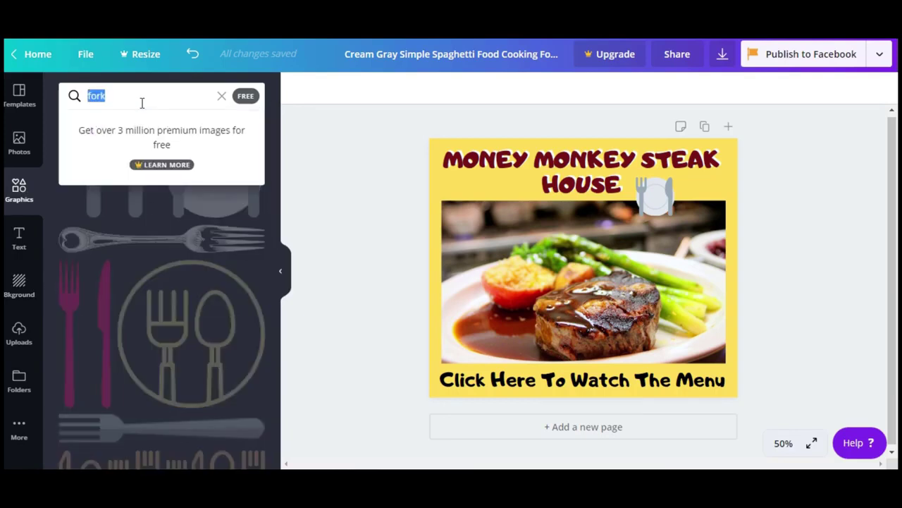
type("arrow")
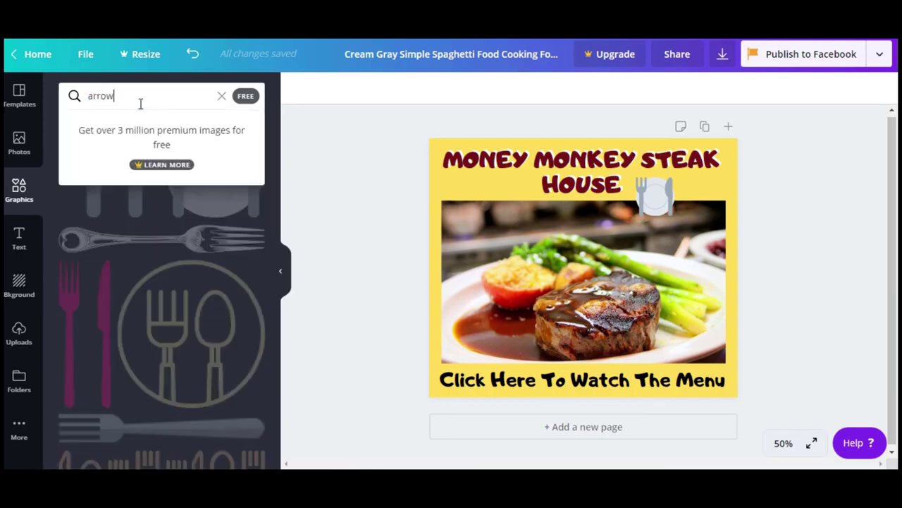
key("Return")
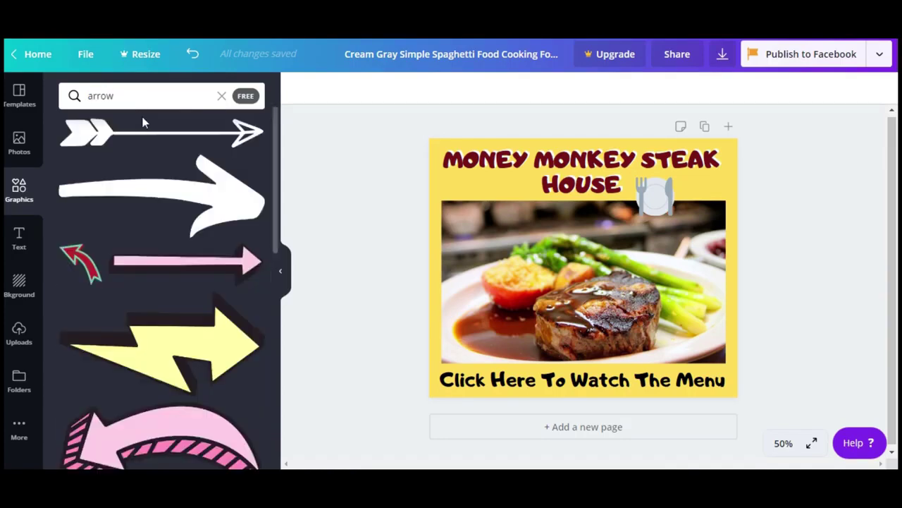
scroll(161, 268, "down", 3)
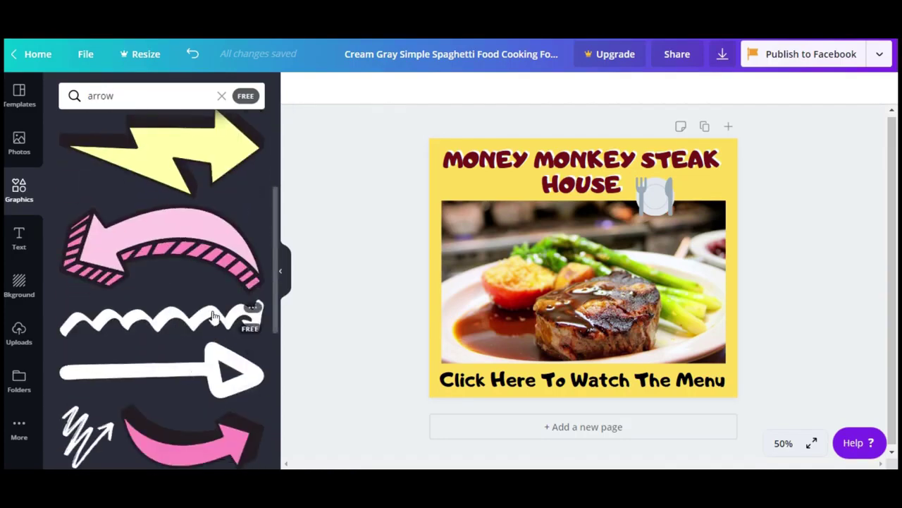
scroll(162, 233, "down", 3)
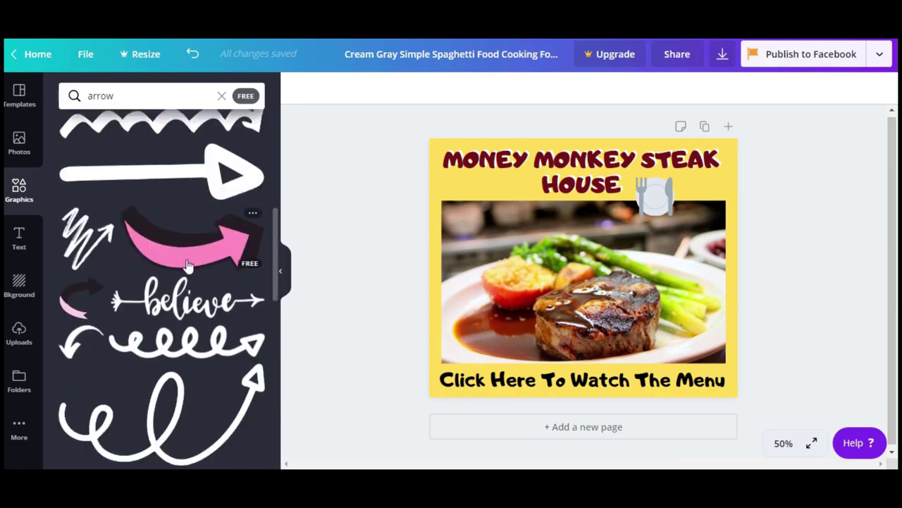
scroll(205, 310, "down", 3)
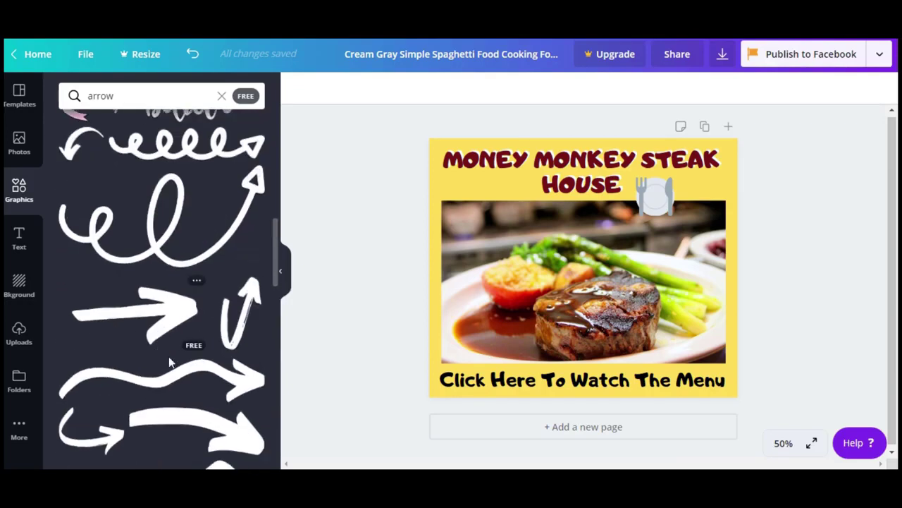
scroll(168, 356, "up", 6)
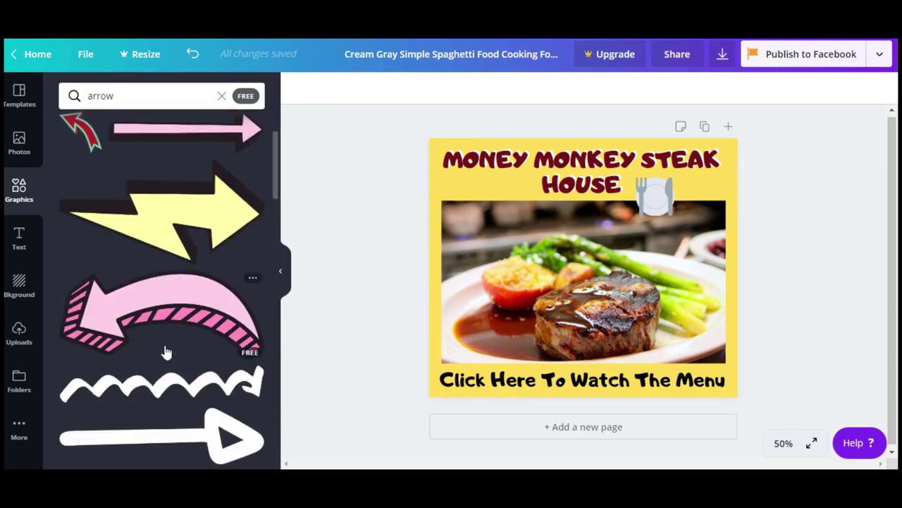
scroll(167, 353, "up", 2)
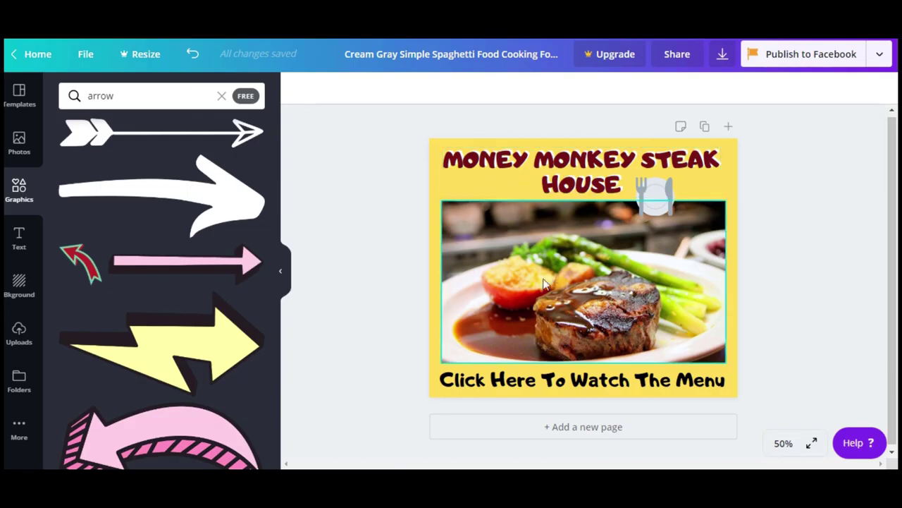
scroll(150, 254, "down", 9)
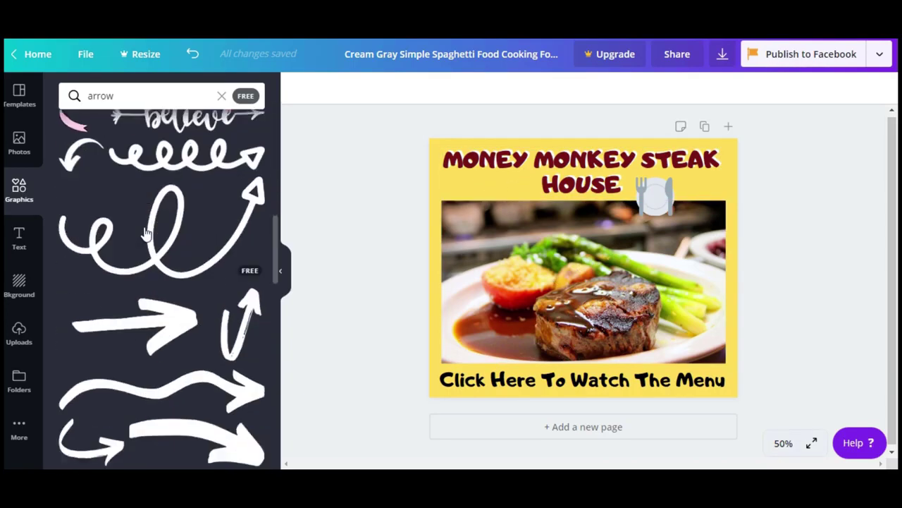
scroll(146, 232, "down", 1)
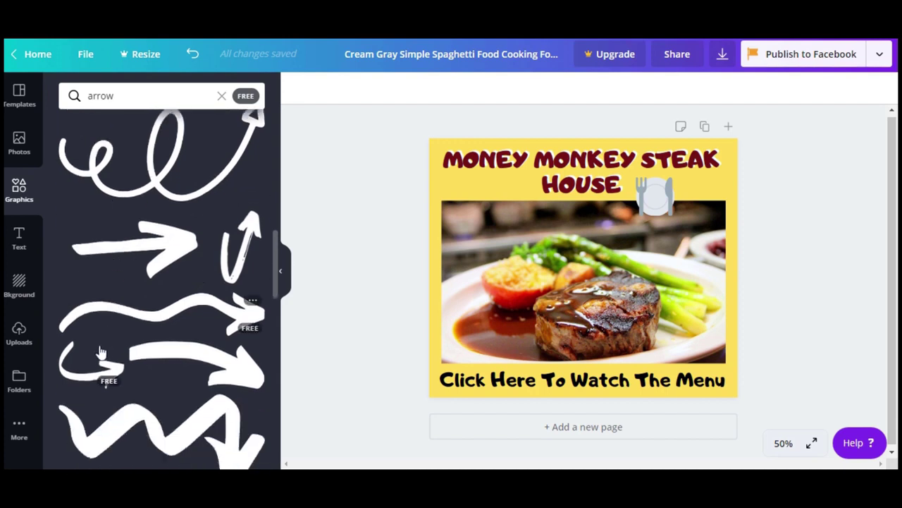
Step: Add the curved white brush arrow, shrink and rotate it, and place it over the photo's upper left so it points down at the steak
left_click(99, 378)
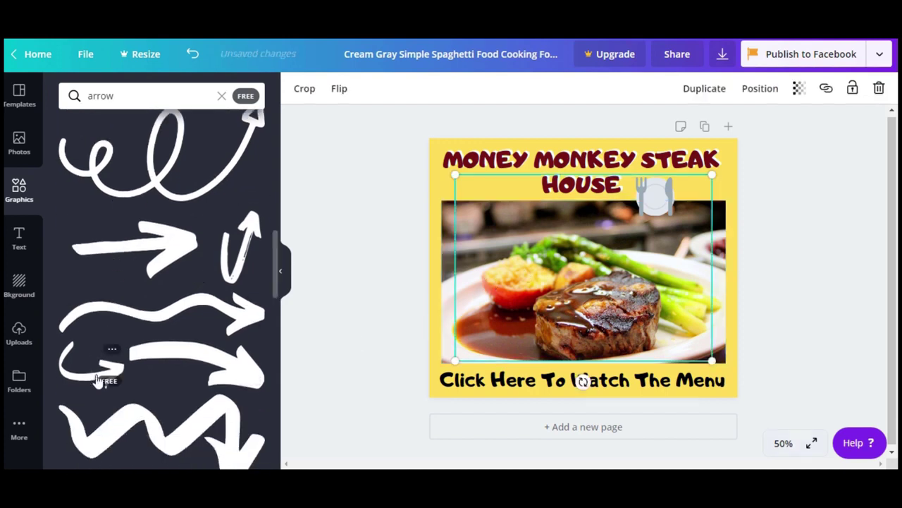
left_click_drag(457, 175, 533, 277)
left_click_drag(575, 318, 486, 251)
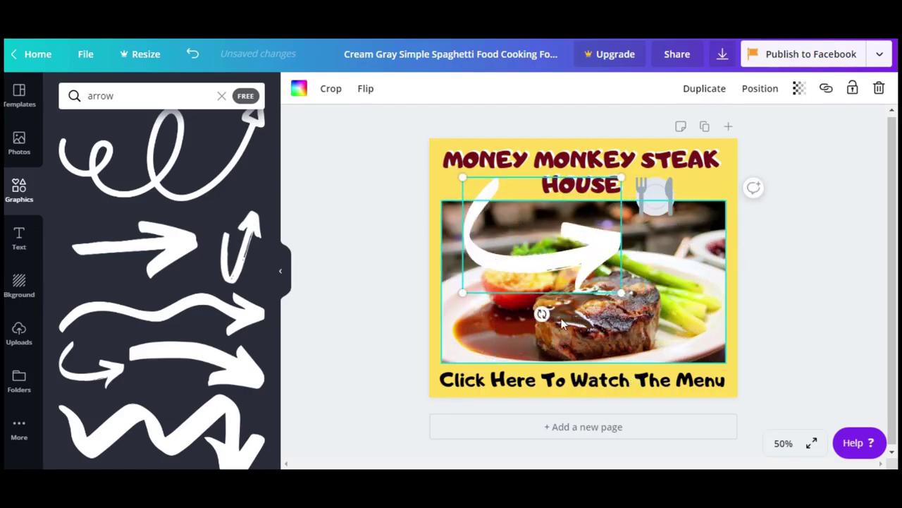
left_click_drag(542, 314, 486, 254)
left_click_drag(522, 141, 529, 177)
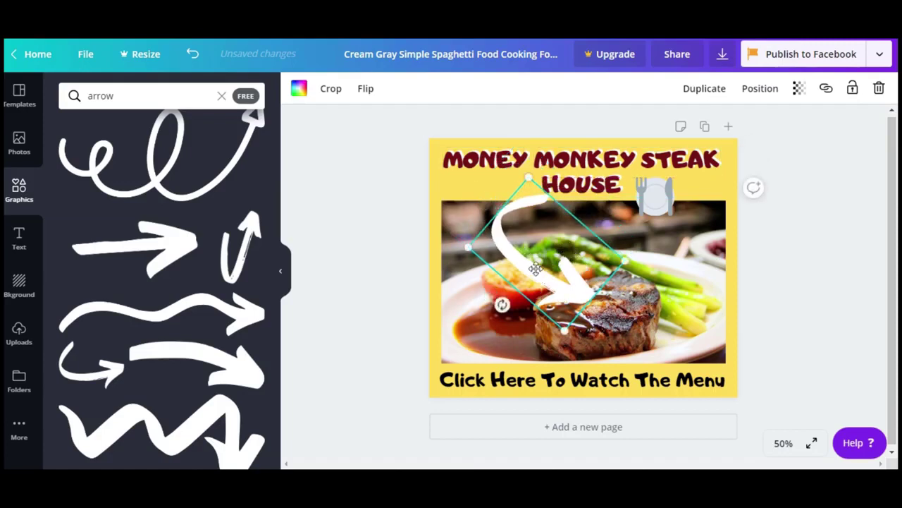
left_click_drag(536, 269, 504, 247)
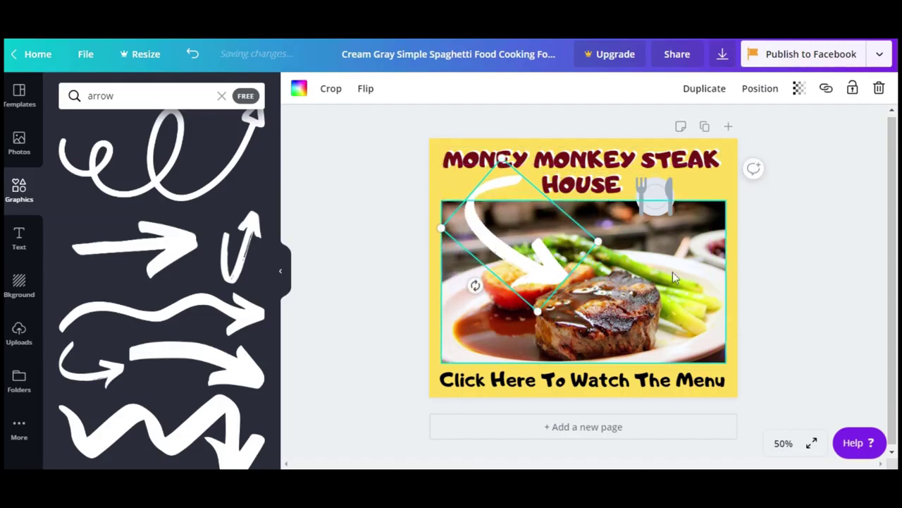
left_click(808, 243)
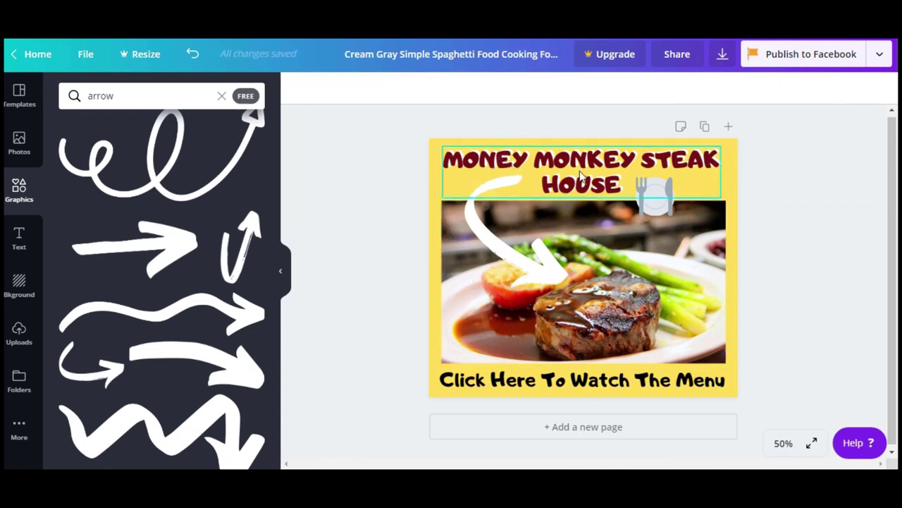
Step: Duplicate the white arrow and lay the copy over the original with a slight offset as a shadow
left_click(524, 251)
left_click(691, 90)
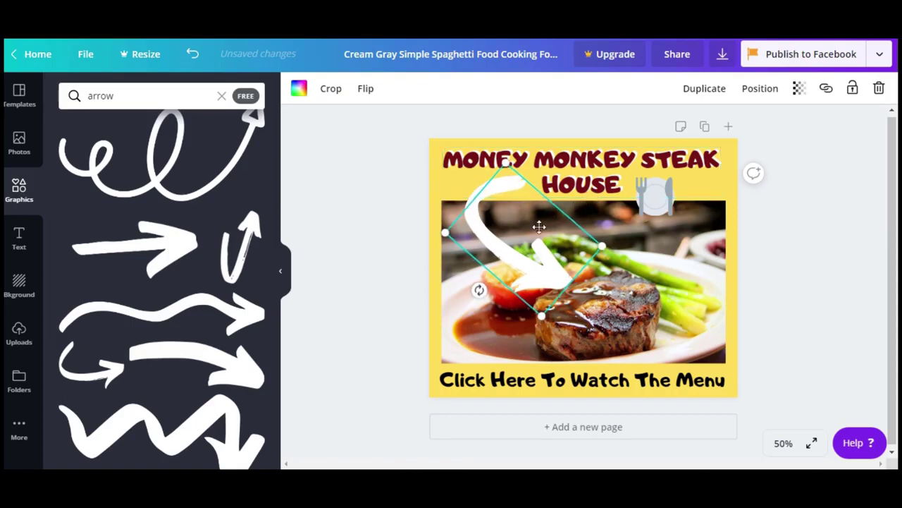
left_click_drag(509, 207, 506, 204)
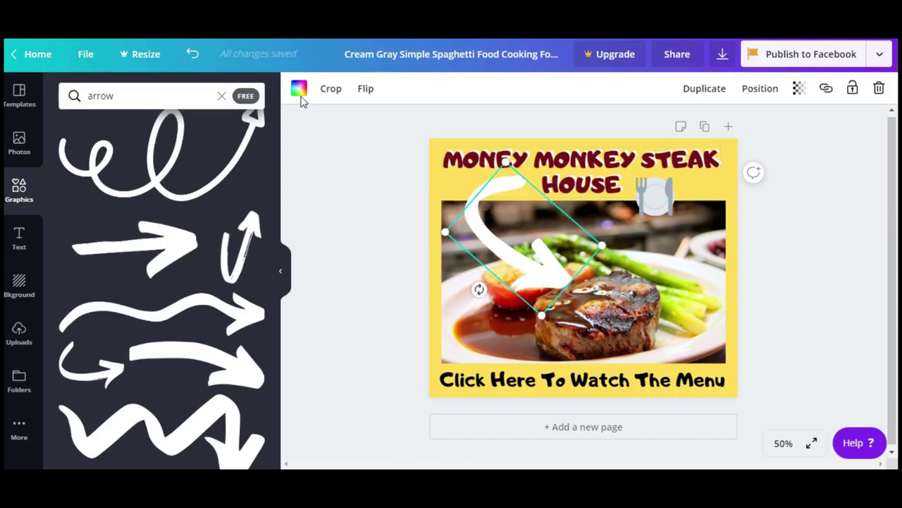
Step: Try red on the duplicate arrow, settle on black for its colour, and deselect it
left_click(299, 89)
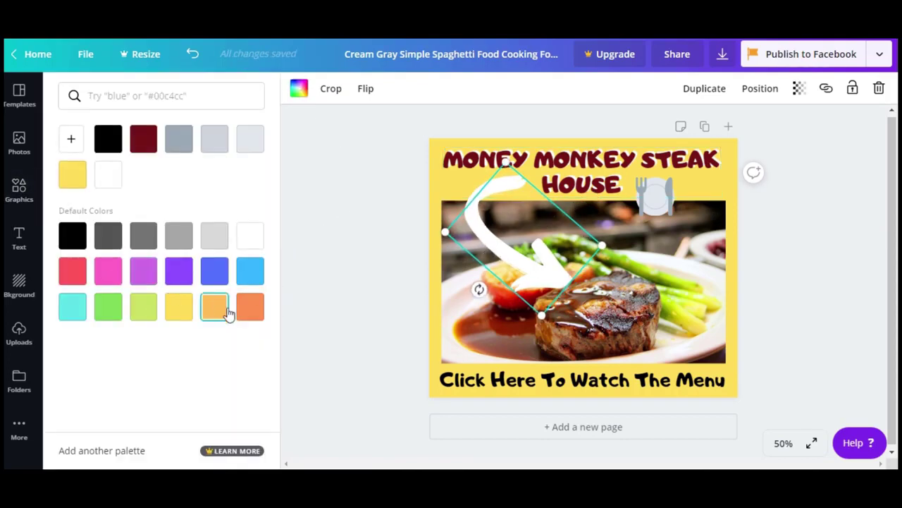
left_click(73, 276)
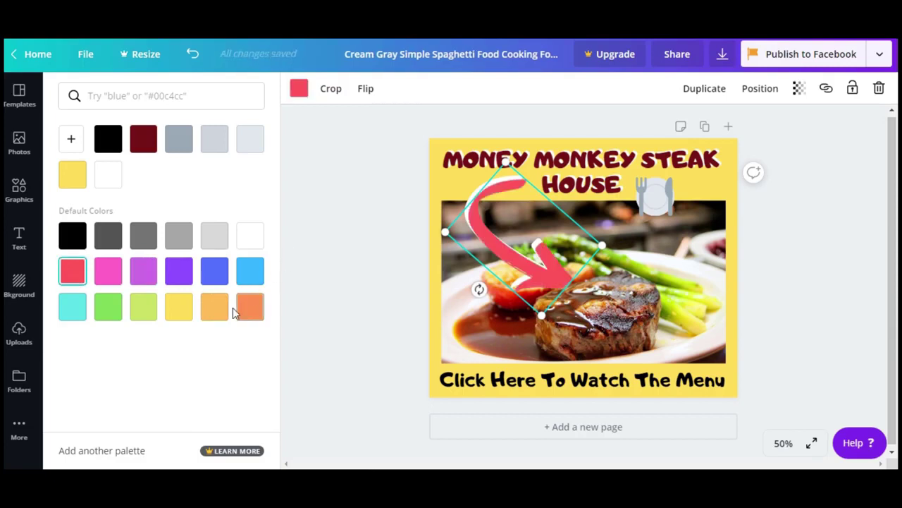
left_click(78, 242)
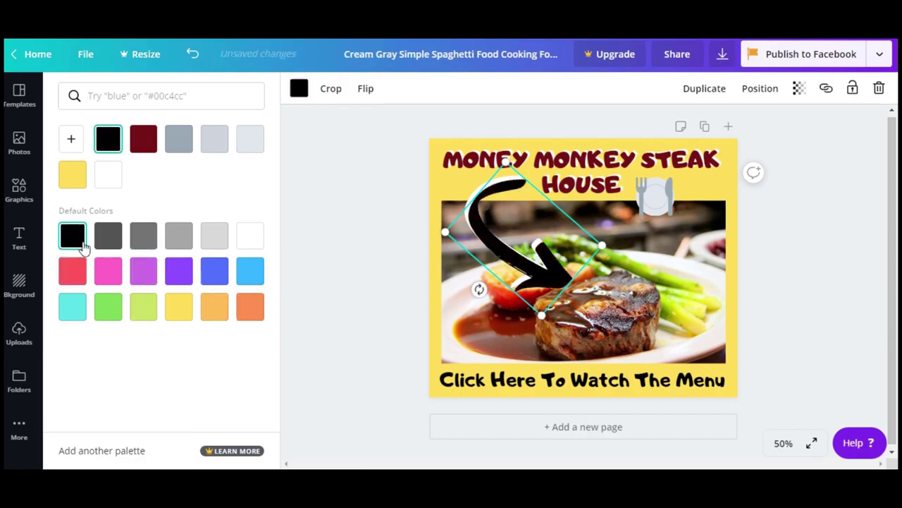
left_click(335, 239)
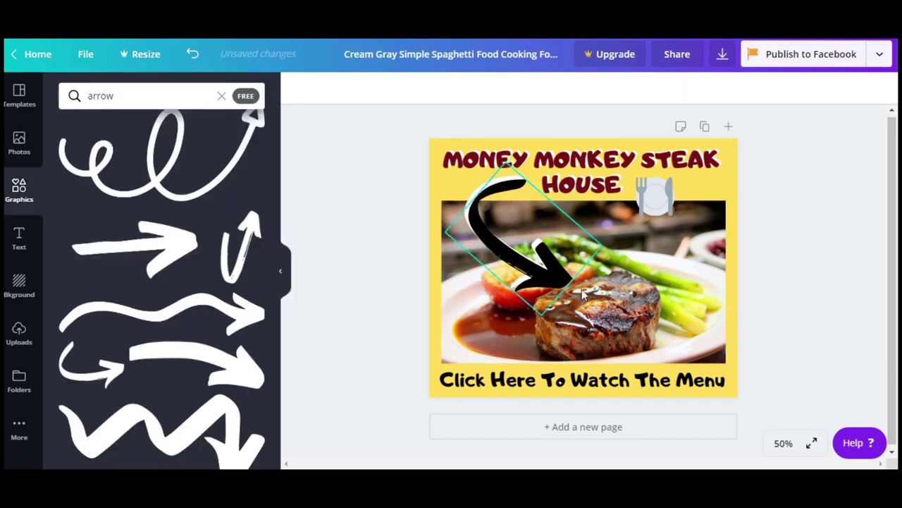